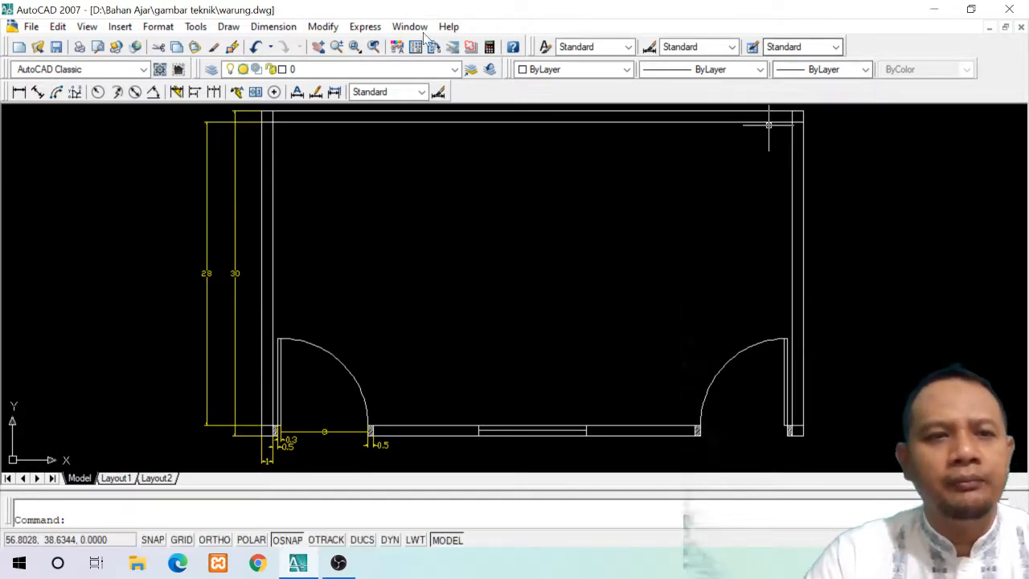
# Examine the names of the blocks available for insertion in the current drawing
pyautogui.click(120, 28)
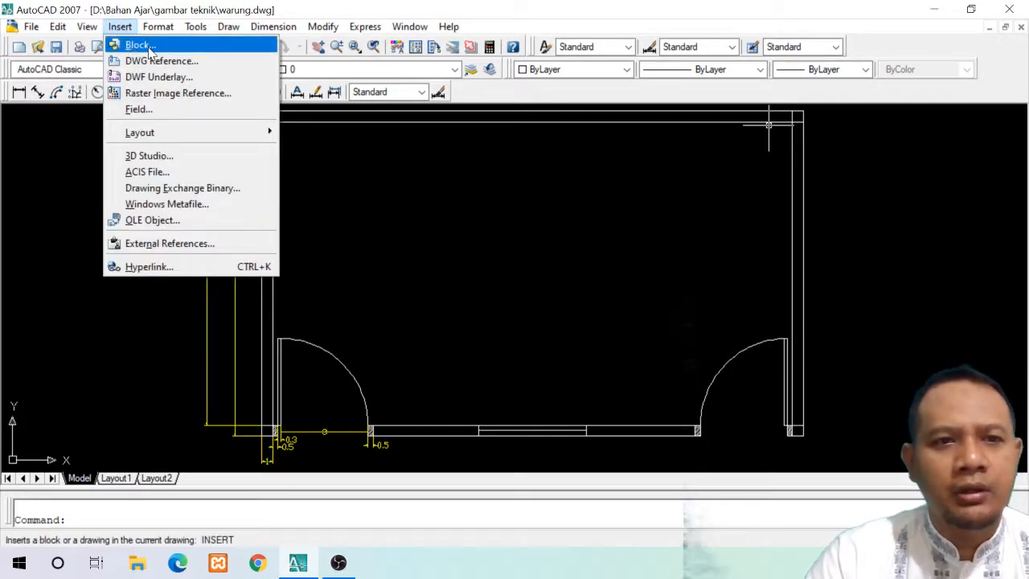
pyautogui.click(138, 45)
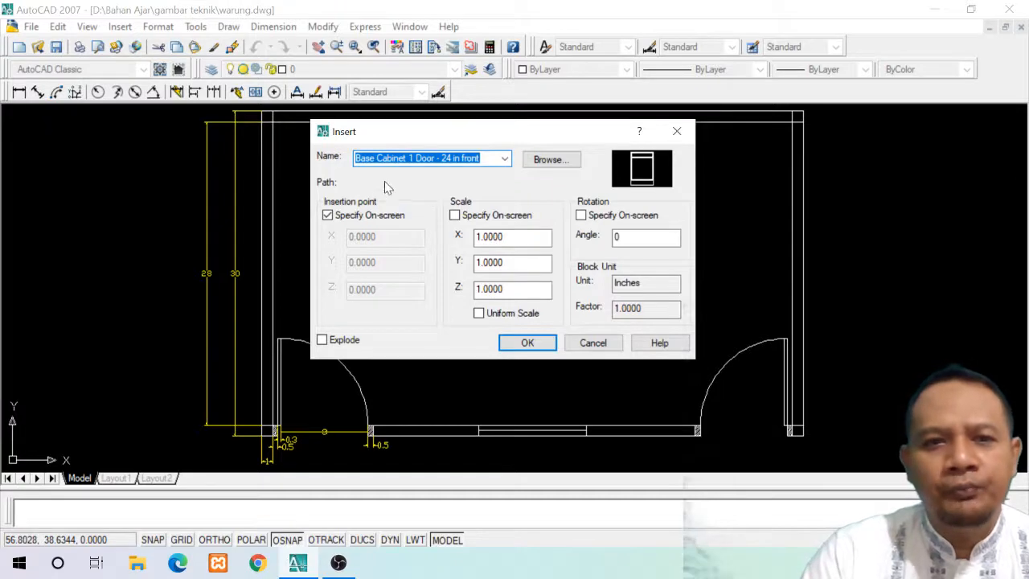
pyautogui.click(505, 159)
pyautogui.scroll(-6, 465, 236)
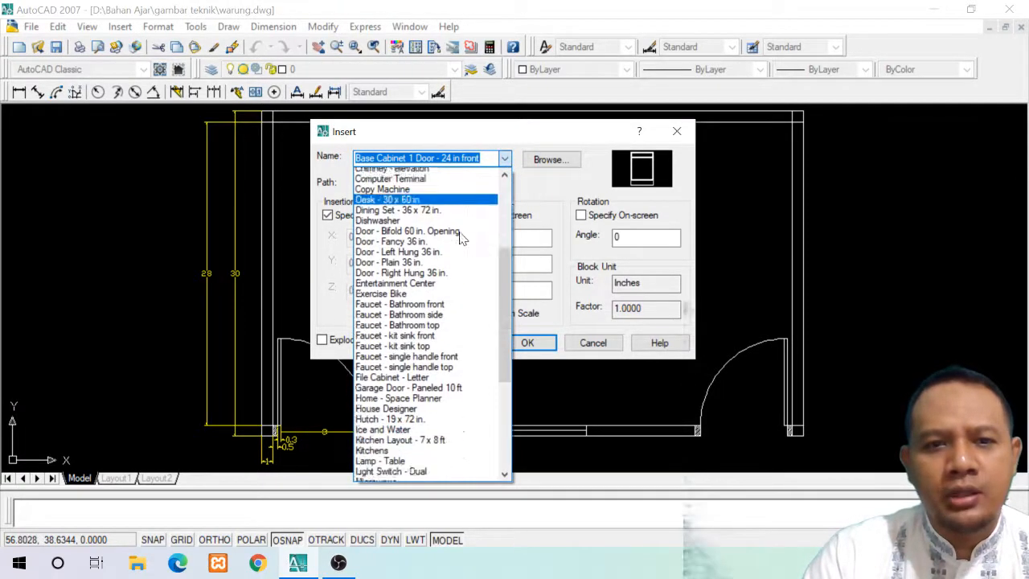
pyautogui.scroll(-5, 466, 236)
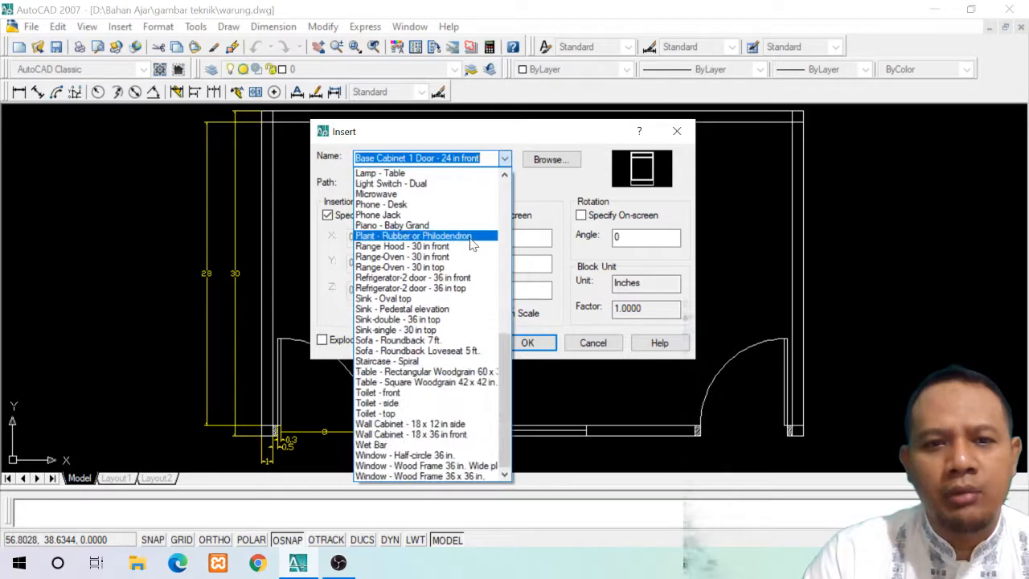
pyautogui.scroll(4, 472, 234)
pyautogui.scroll(7, 470, 231)
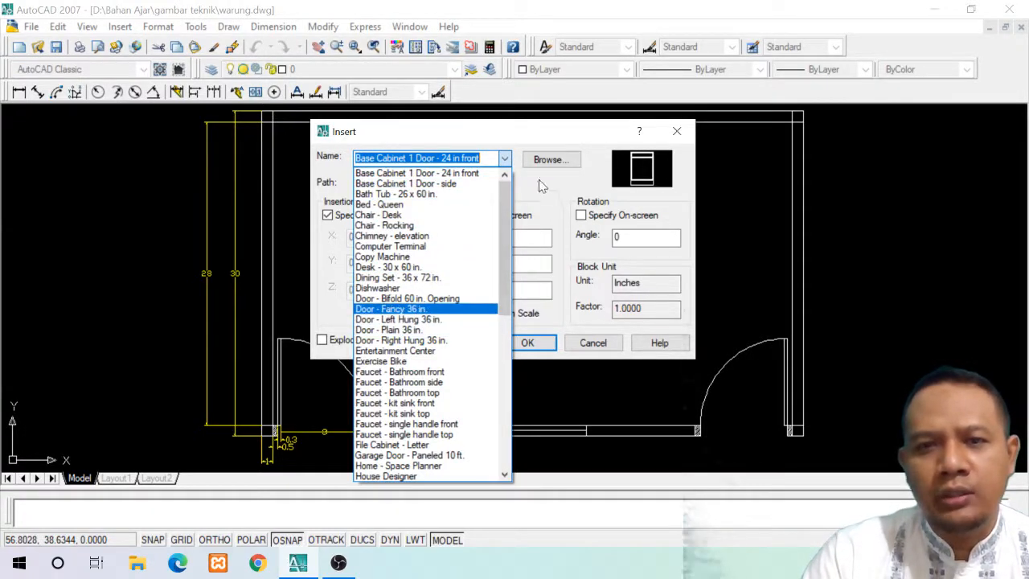
pyautogui.click(524, 138)
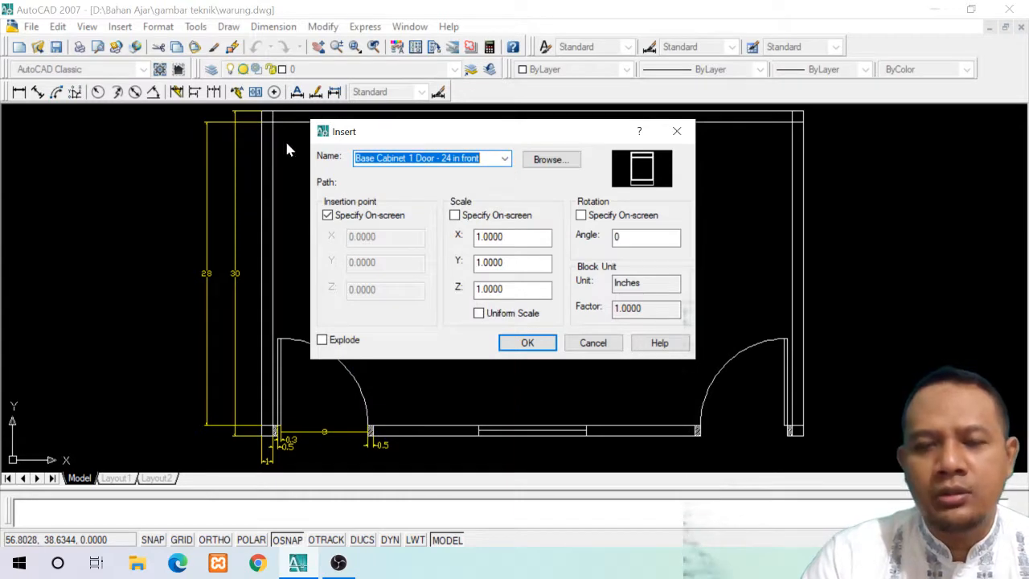
# Browse the DesignCenter sample folder for a block file and preview the Analog Integrated Circuits, Home - Space Planner and House Designer drawings
pyautogui.click(560, 164)
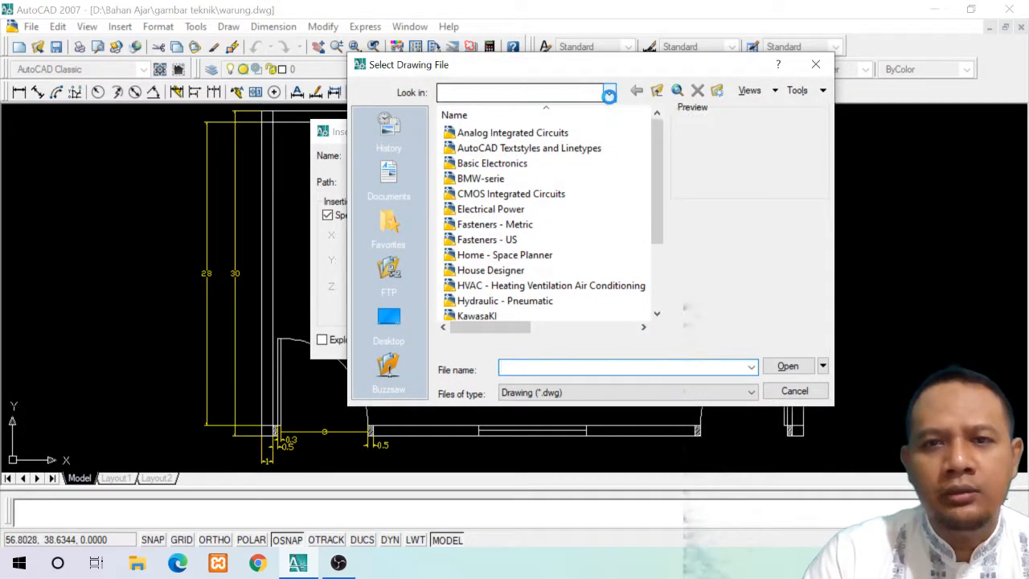
pyautogui.click(609, 94)
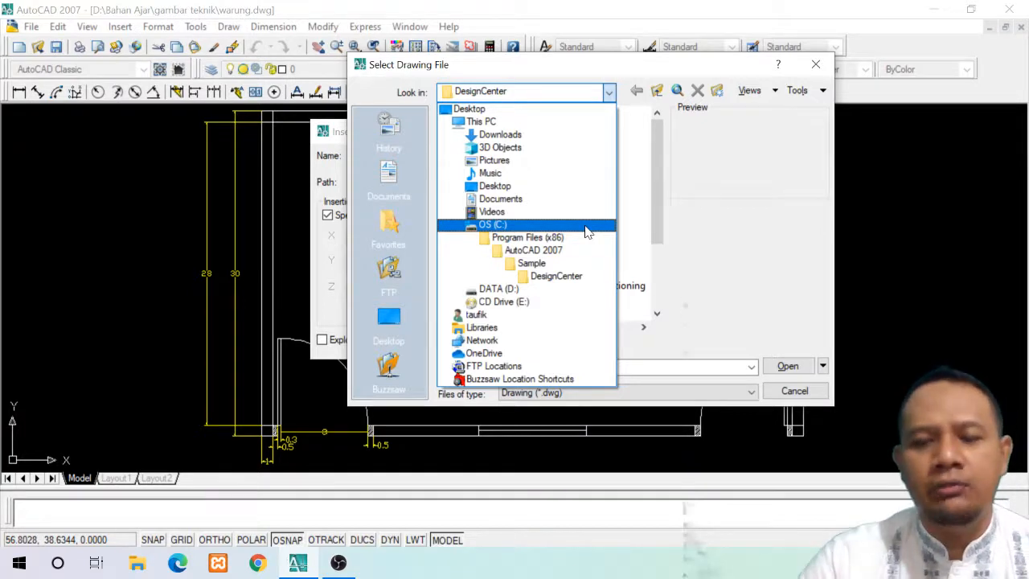
pyautogui.click(573, 279)
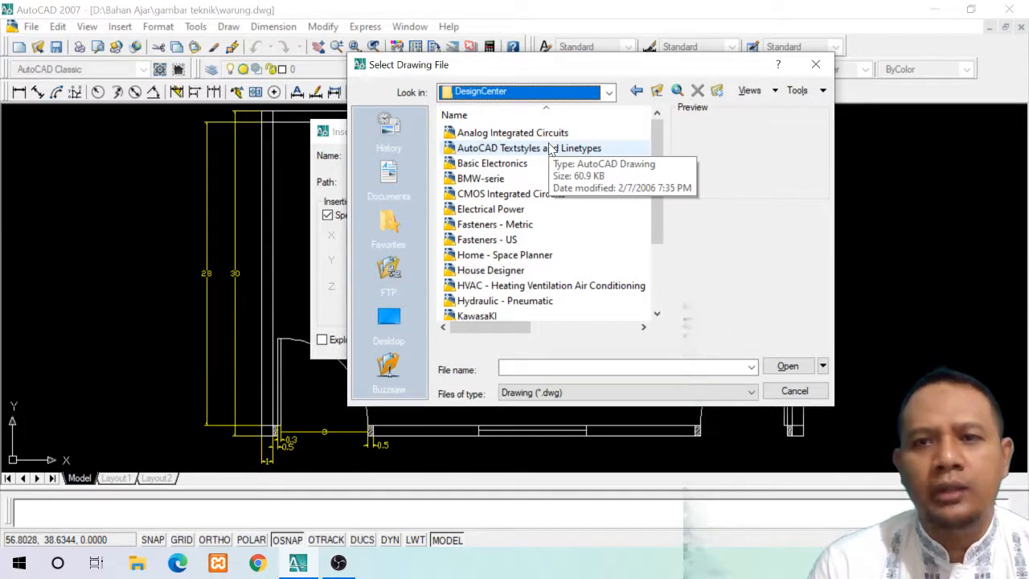
pyautogui.click(549, 135)
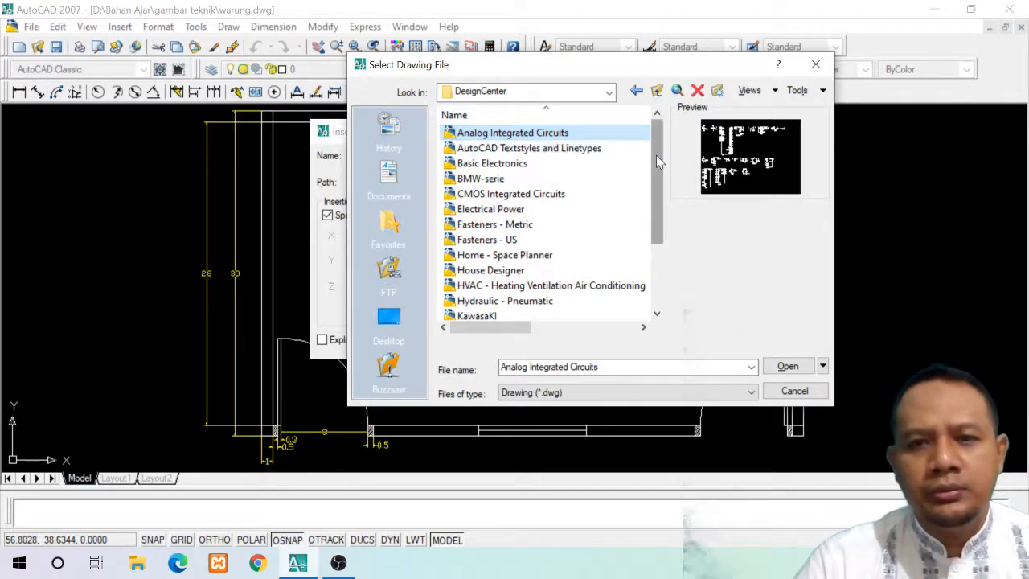
pyautogui.moveTo(656, 161); pyautogui.dragTo(661, 186)
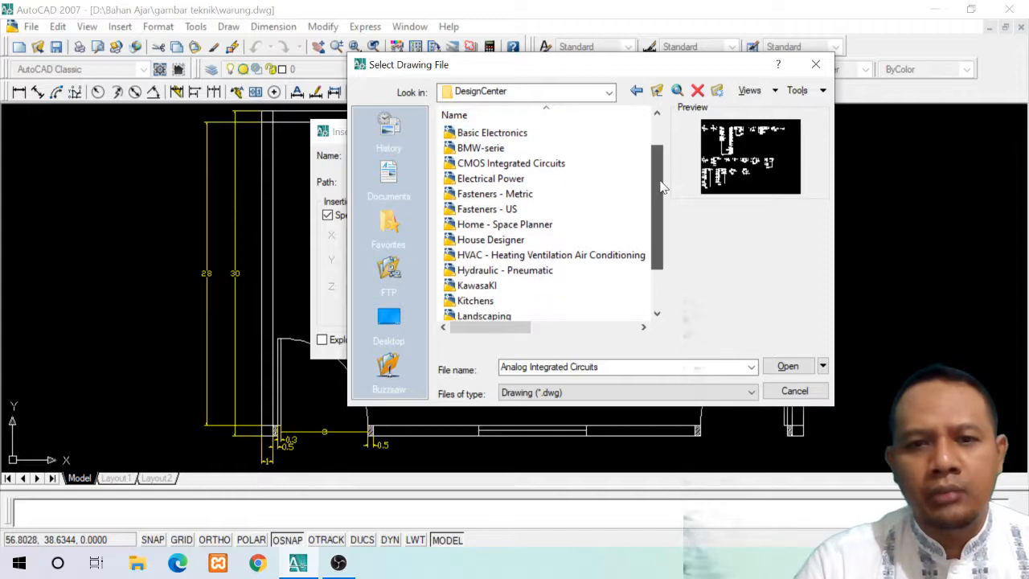
pyautogui.click(504, 225)
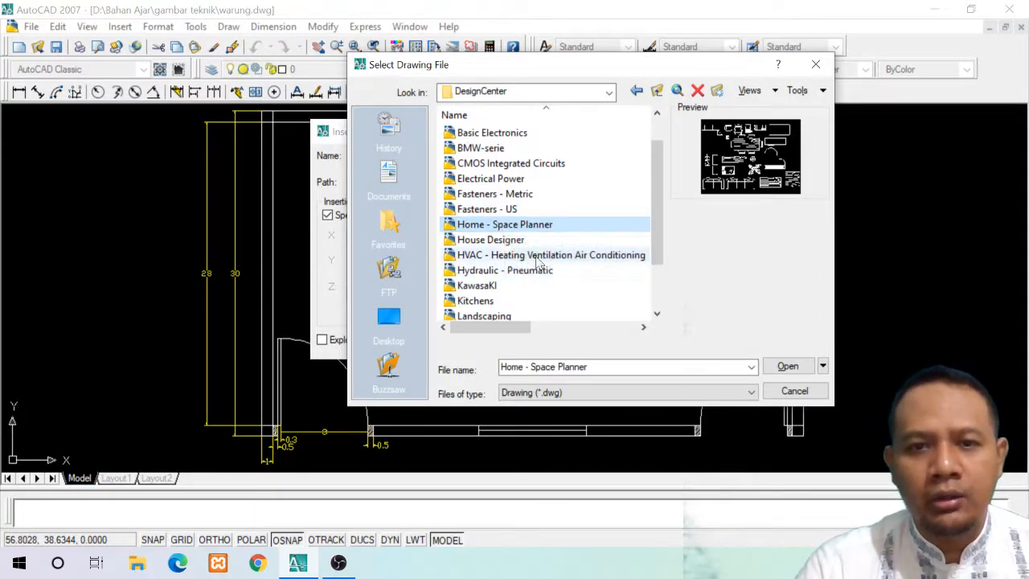
pyautogui.click(506, 241)
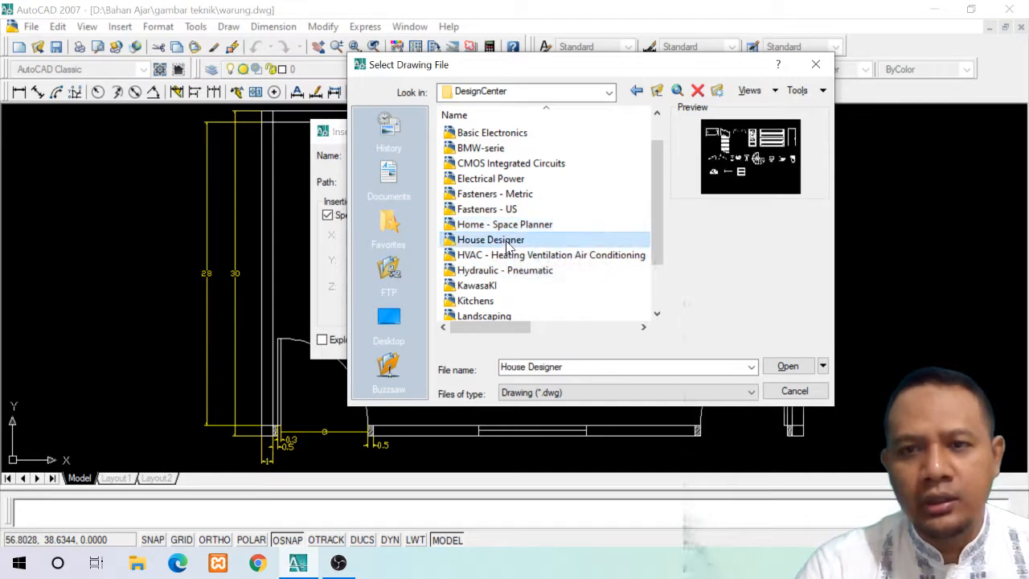
pyautogui.click(518, 226)
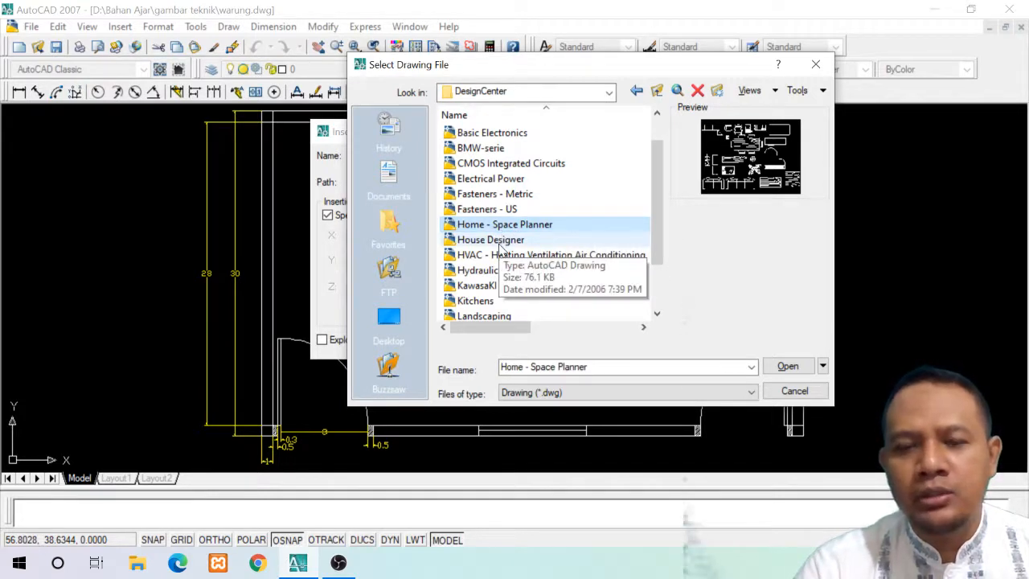
pyautogui.click(500, 241)
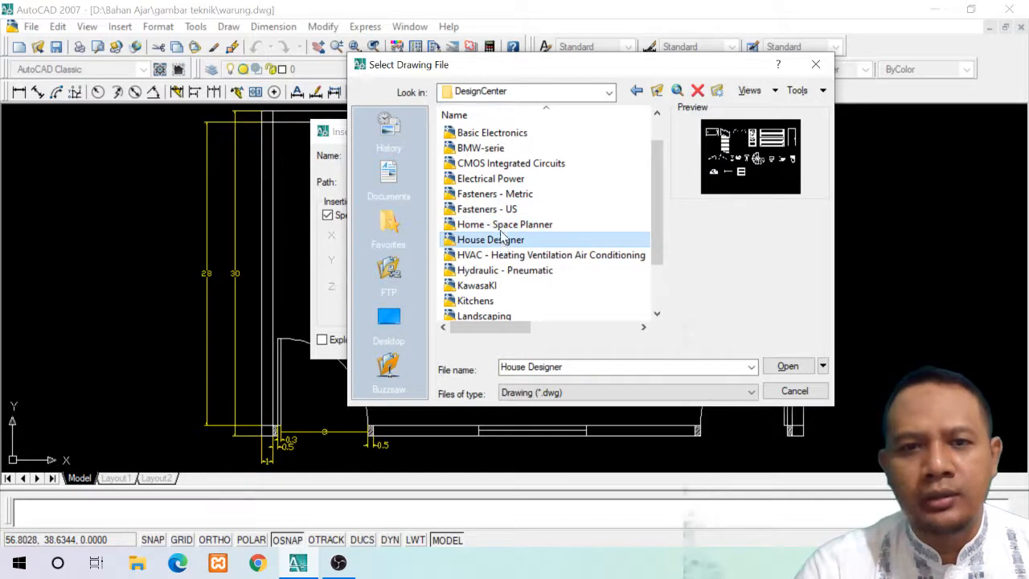
pyautogui.click(503, 226)
pyautogui.click(500, 241)
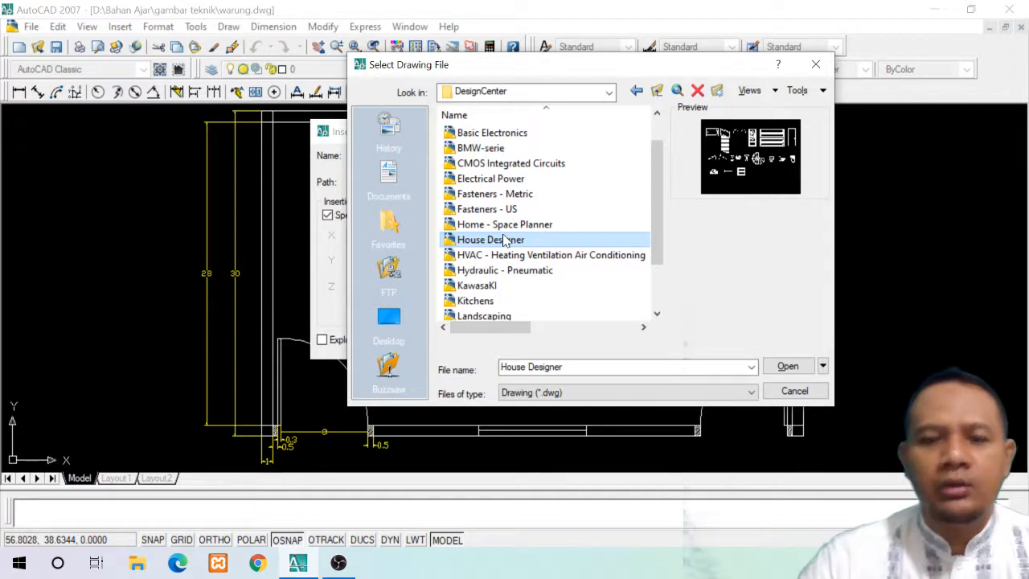
pyautogui.click(487, 303)
pyautogui.scroll(-1, 553, 314)
pyautogui.scroll(-1, 553, 314)
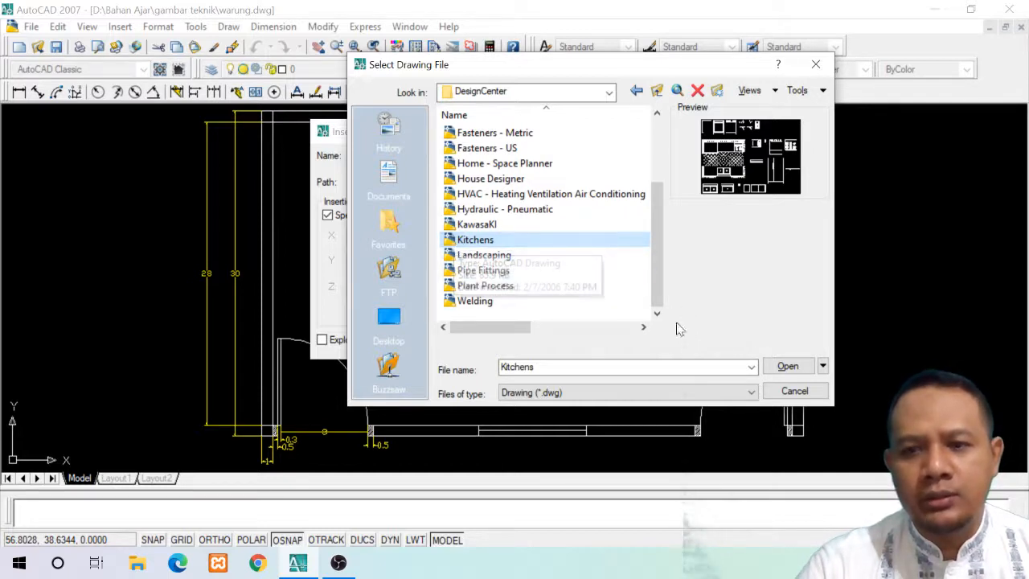
pyautogui.click(786, 367)
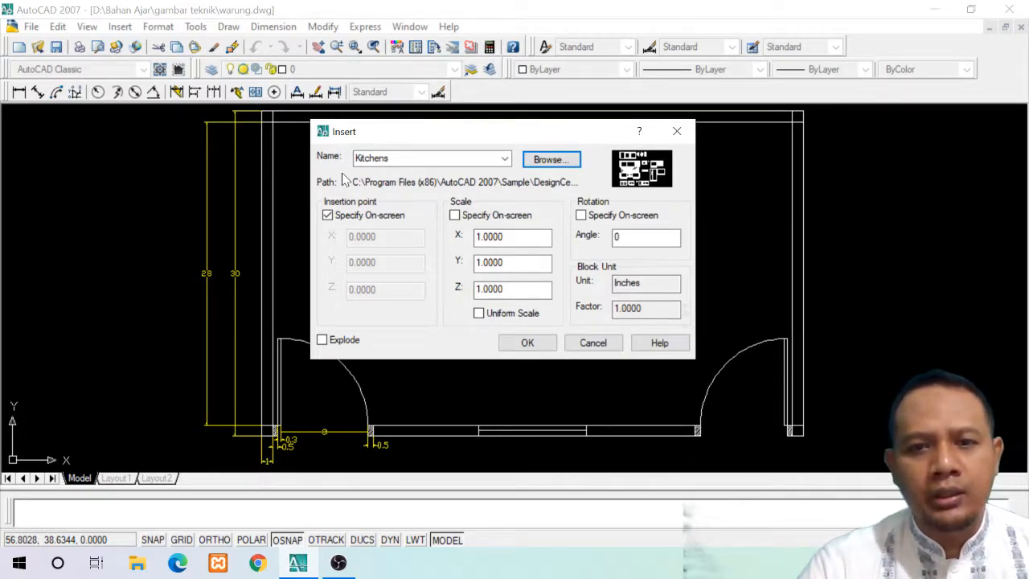
pyautogui.click(527, 343)
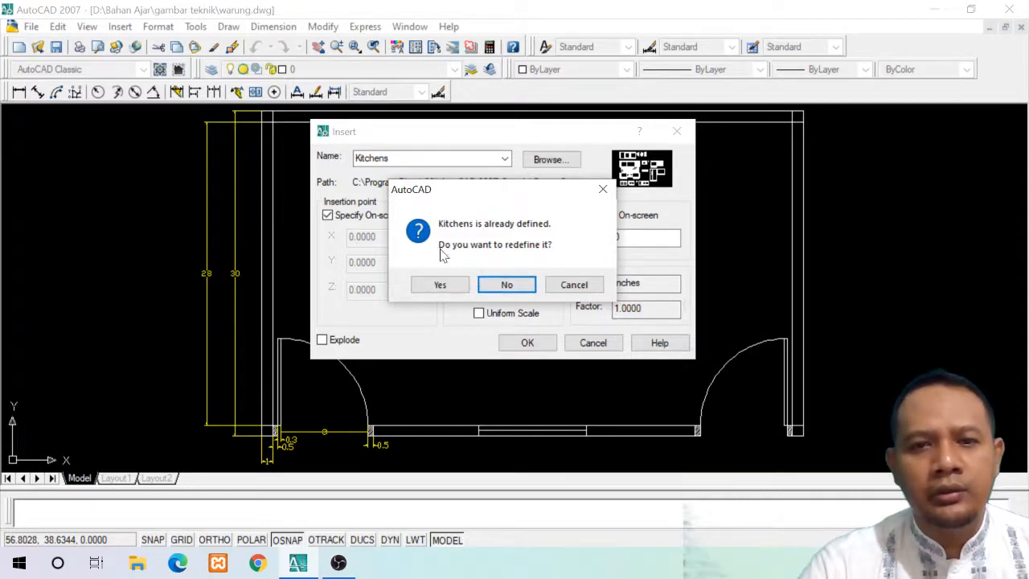
pyautogui.click(506, 286)
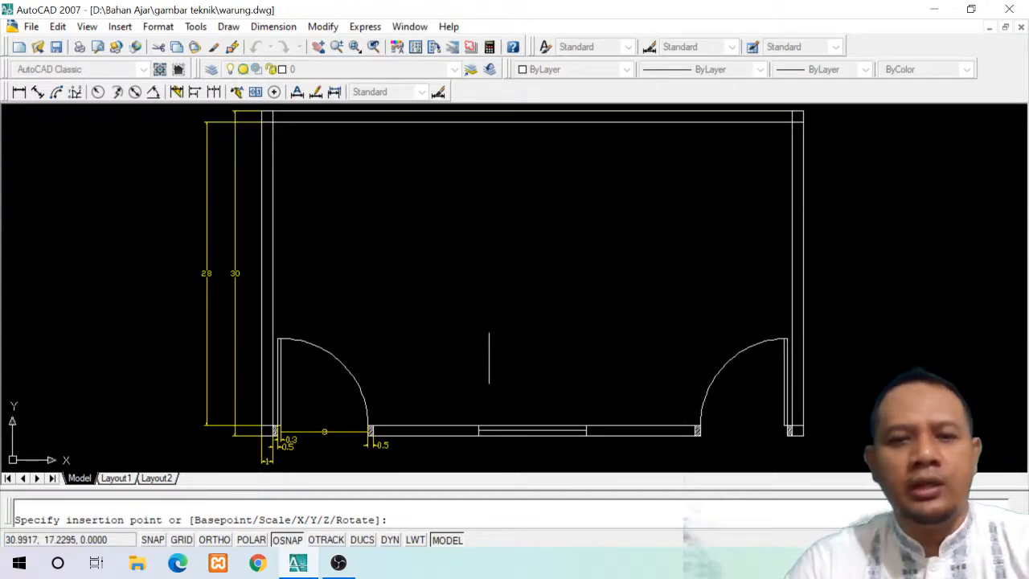
pyautogui.press('Escape')
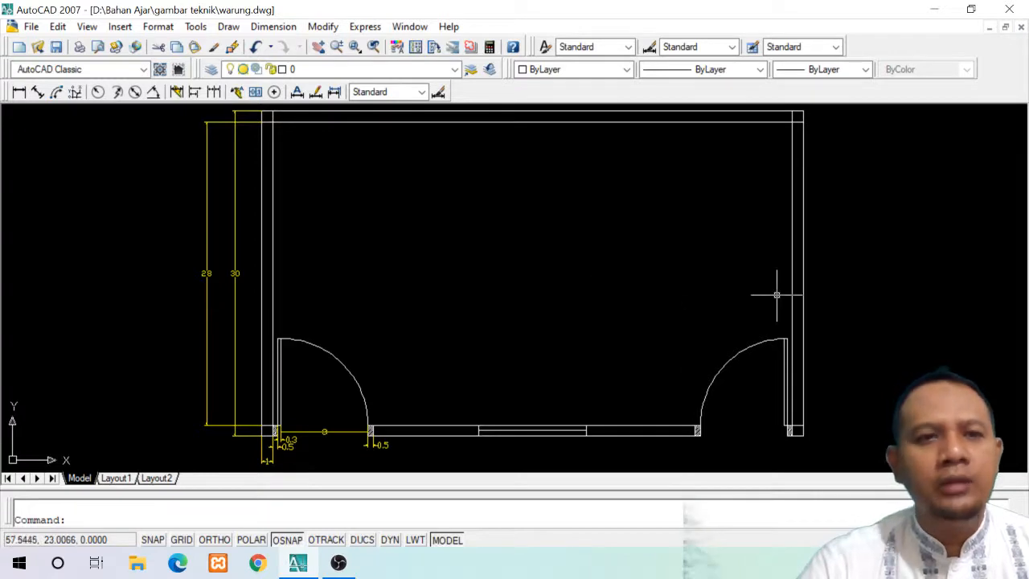
# Insert the Kitchen Layout - 7 x 8 ft block at scale 1 just outside the right wall of the floor plan
pyautogui.click(120, 26)
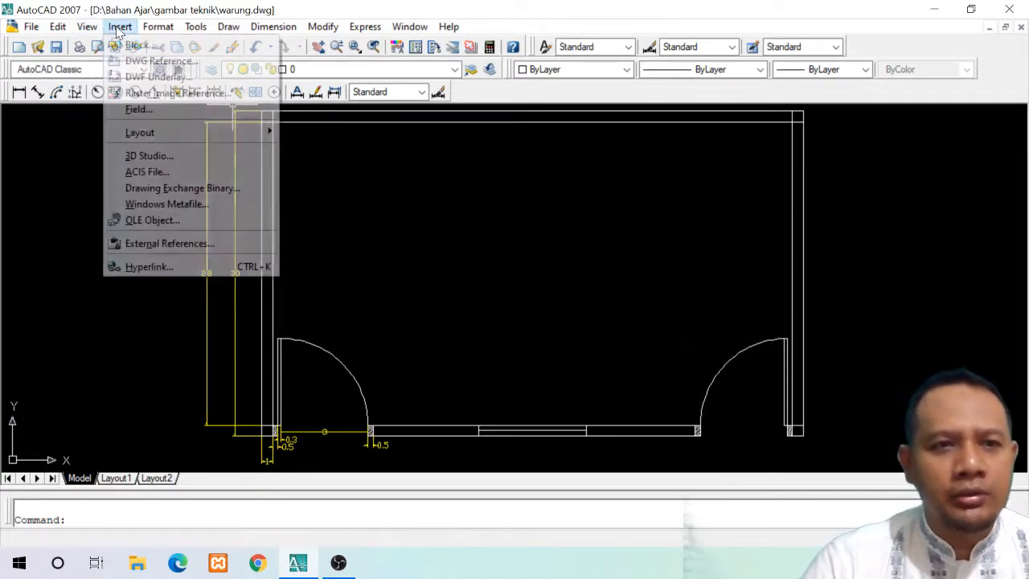
pyautogui.click(133, 45)
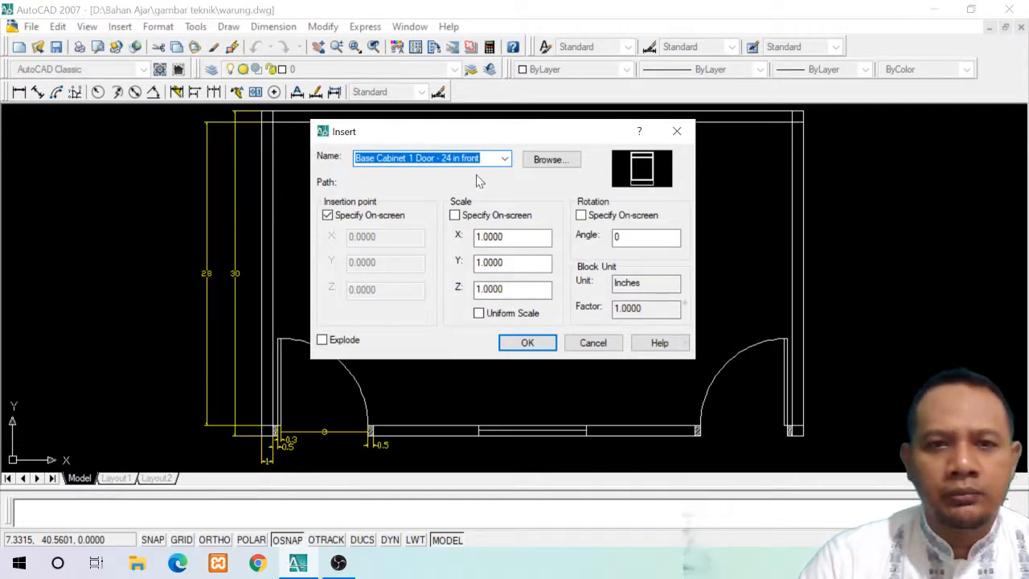
pyautogui.click(504, 160)
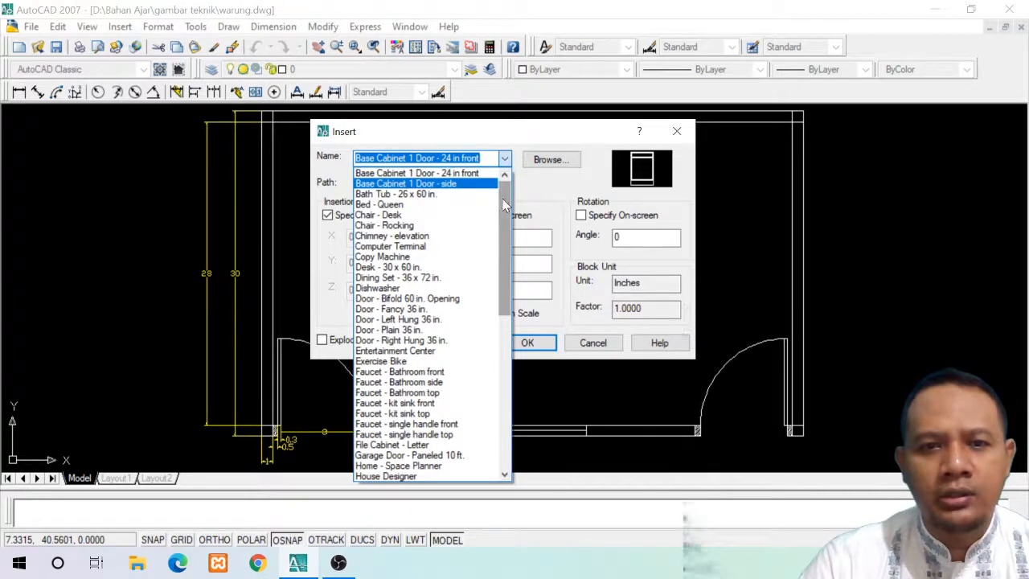
pyautogui.moveTo(506, 209); pyautogui.dragTo(514, 181)
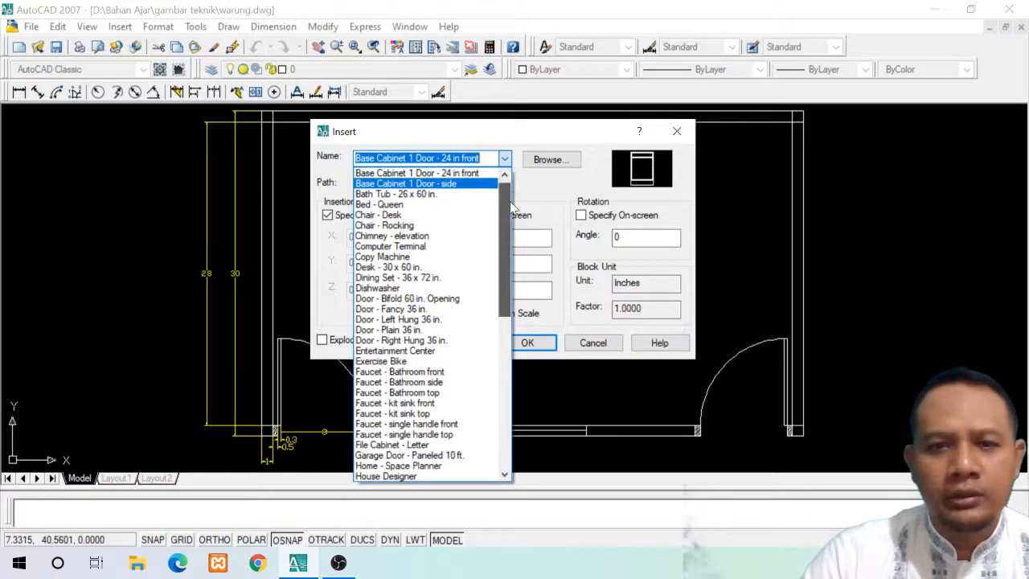
pyautogui.moveTo(511, 179); pyautogui.dragTo(488, 471)
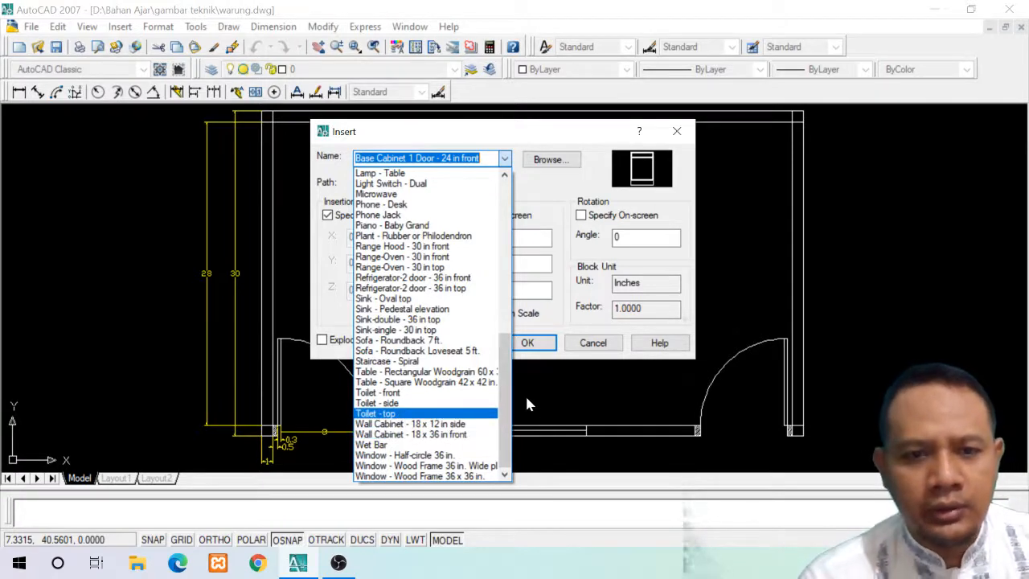
pyautogui.moveTo(508, 434); pyautogui.dragTo(506, 415)
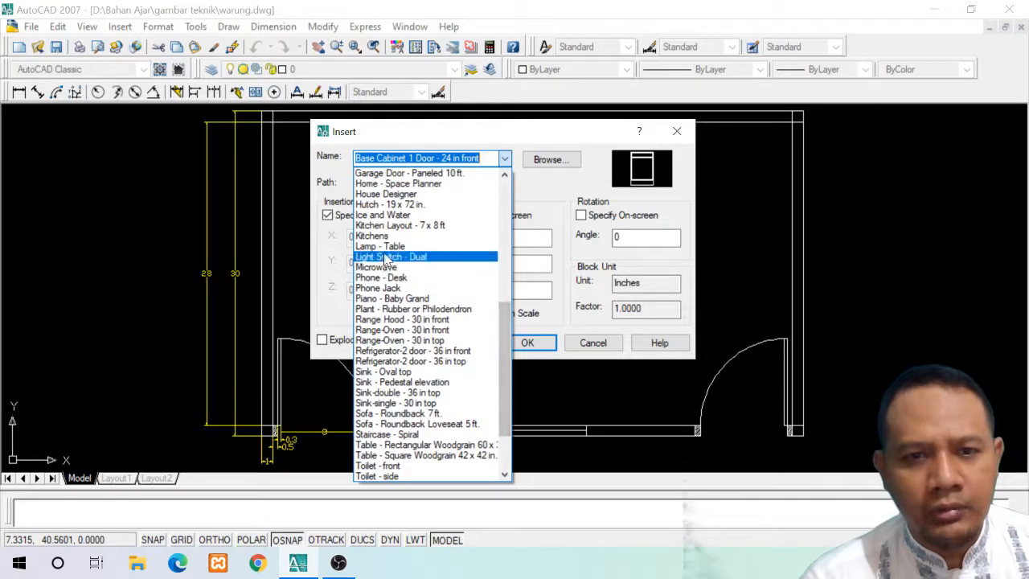
pyautogui.click(378, 225)
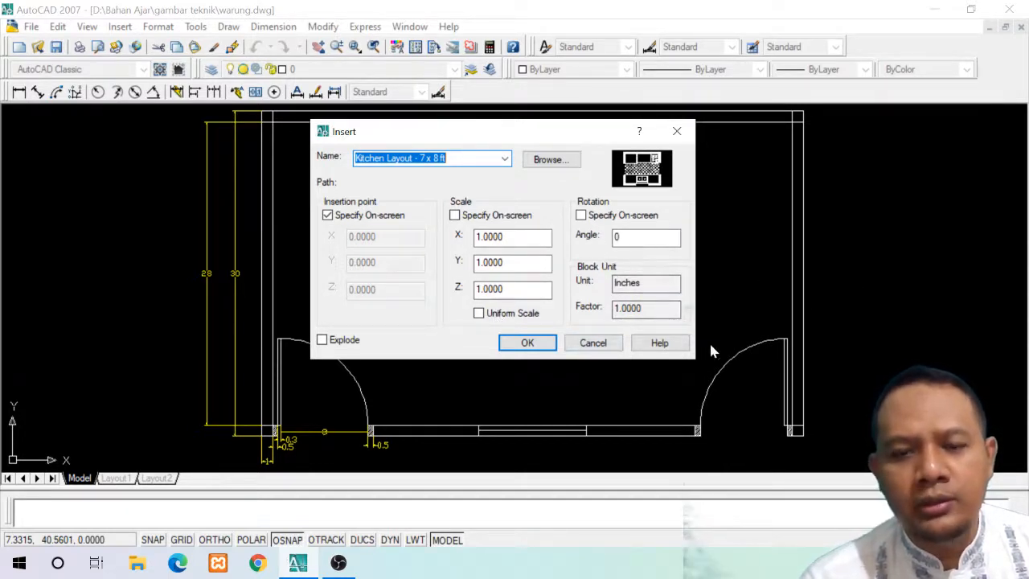
pyautogui.click(527, 343)
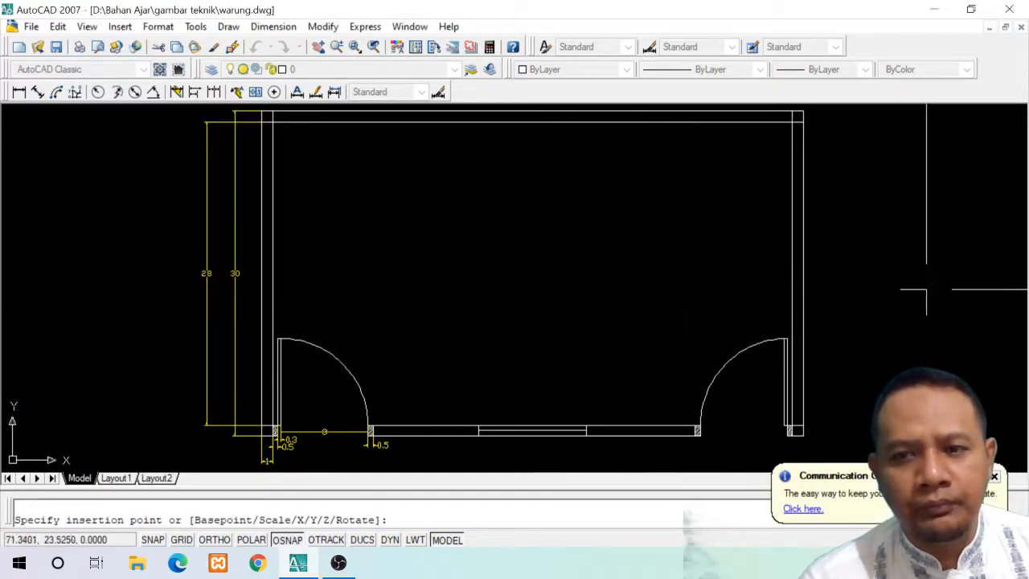
pyautogui.click(876, 329)
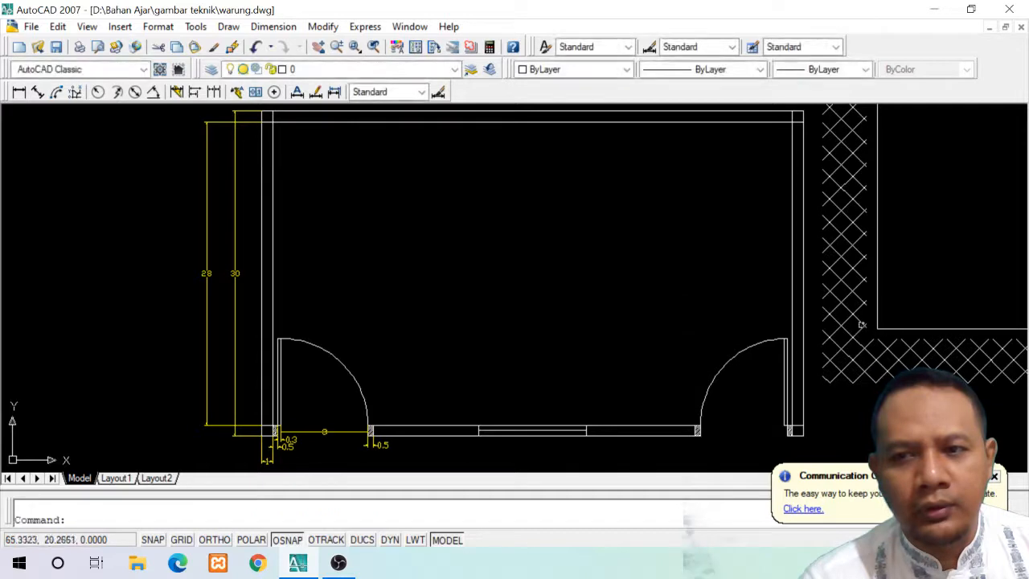
pyautogui.scroll(-1, 713, 284)
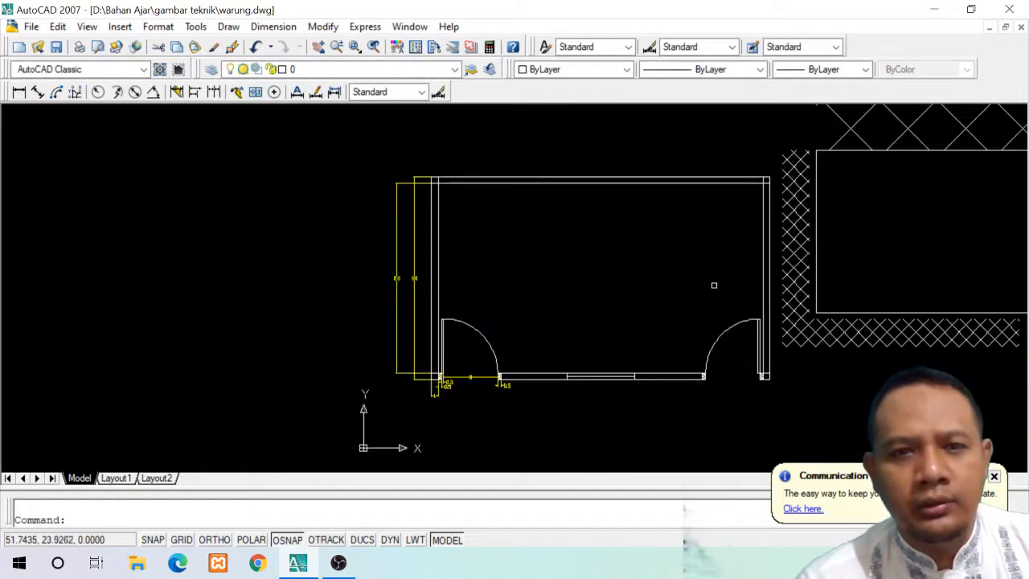
pyautogui.scroll(-2, 651, 421)
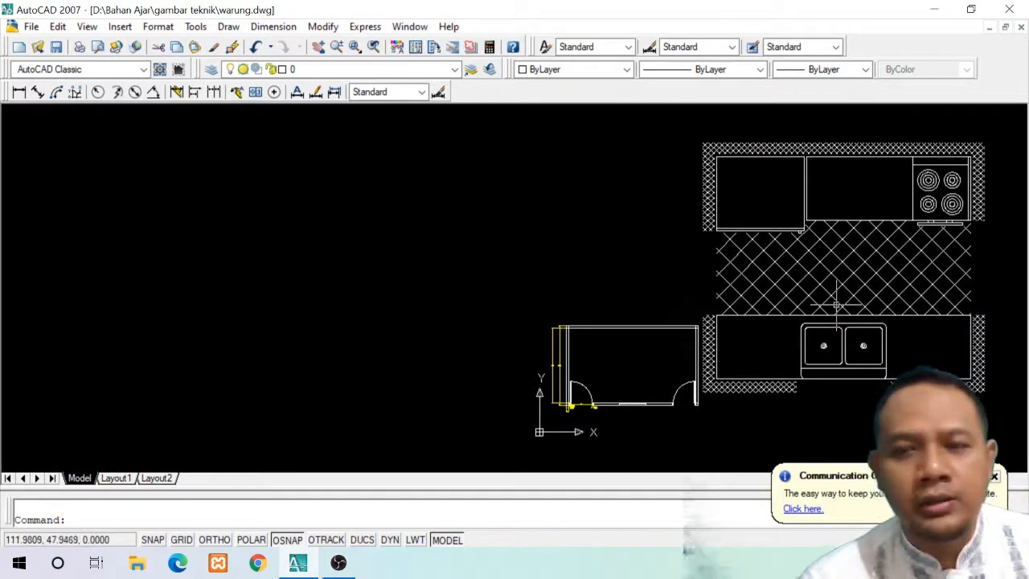
# Insert the Kitchen Layout - 7 x 8 ft block at X, Y and Z scale 0.1 just above the floor plan
pyautogui.click(121, 27)
pyautogui.click(137, 41)
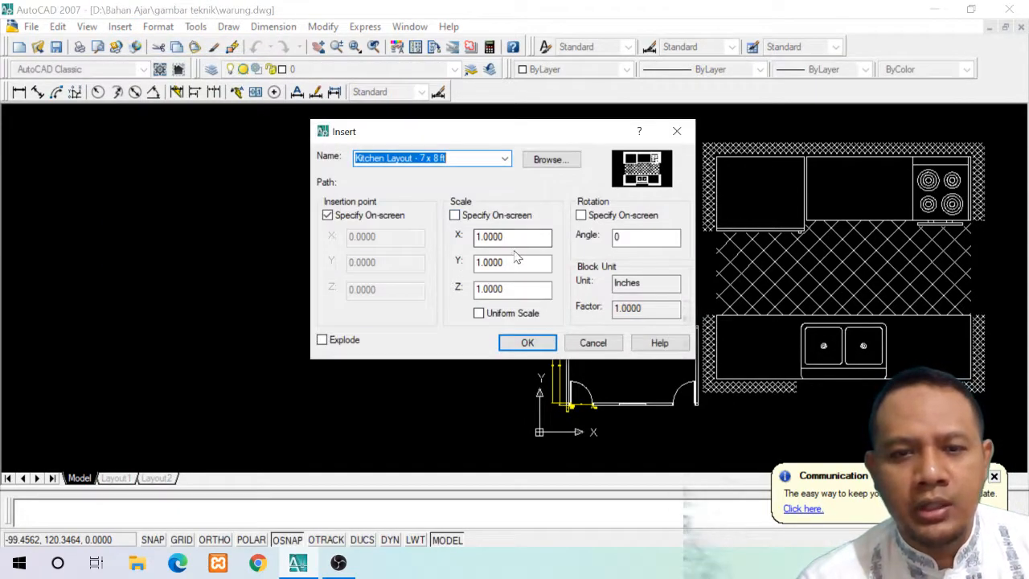
pyautogui.moveTo(508, 238); pyautogui.dragTo(418, 239)
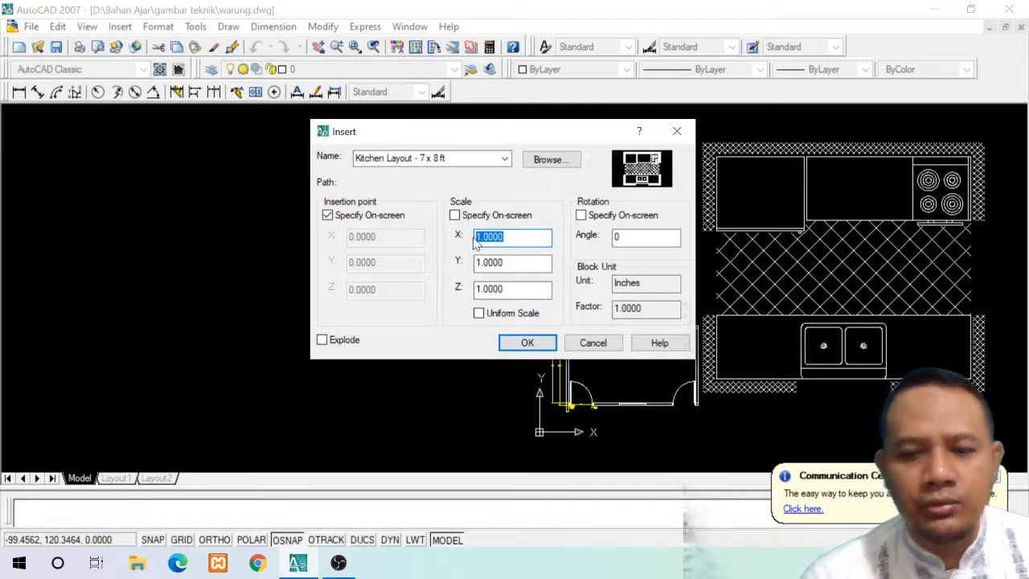
pyautogui.write('0')
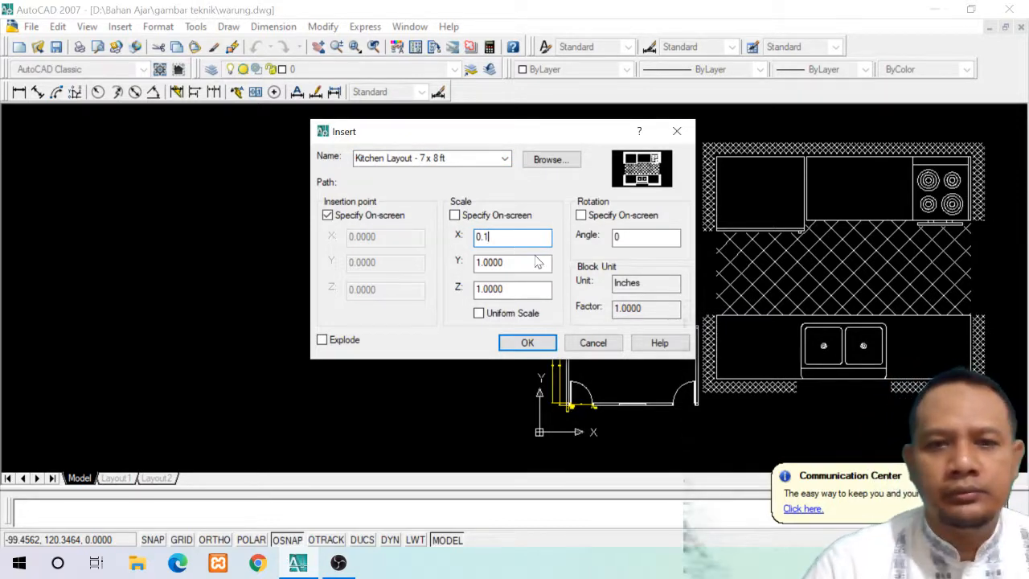
pyautogui.write('.1')
pyautogui.press('Tab')
pyautogui.write('0')
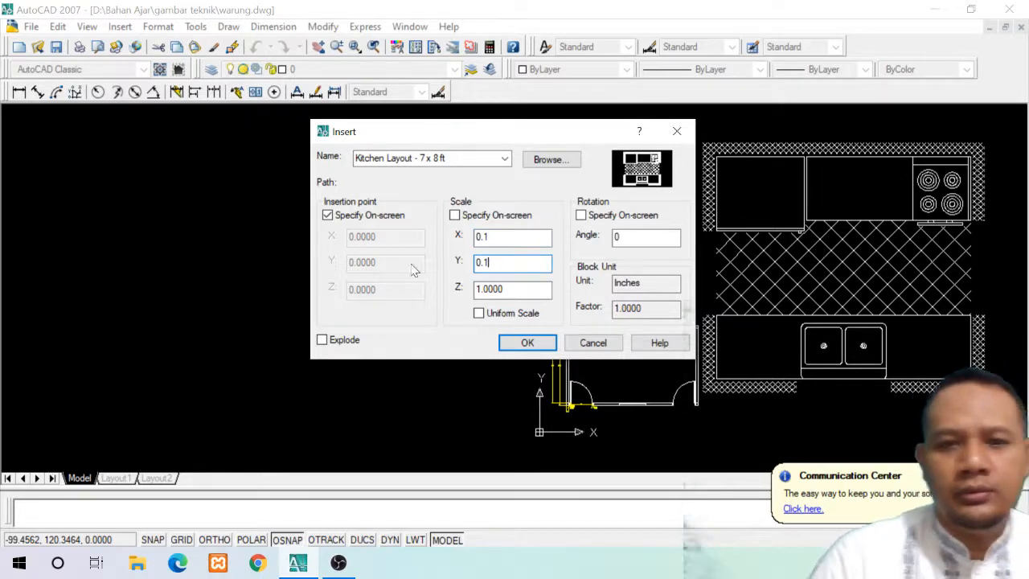
pyautogui.press('Tab')
pyautogui.write('0')
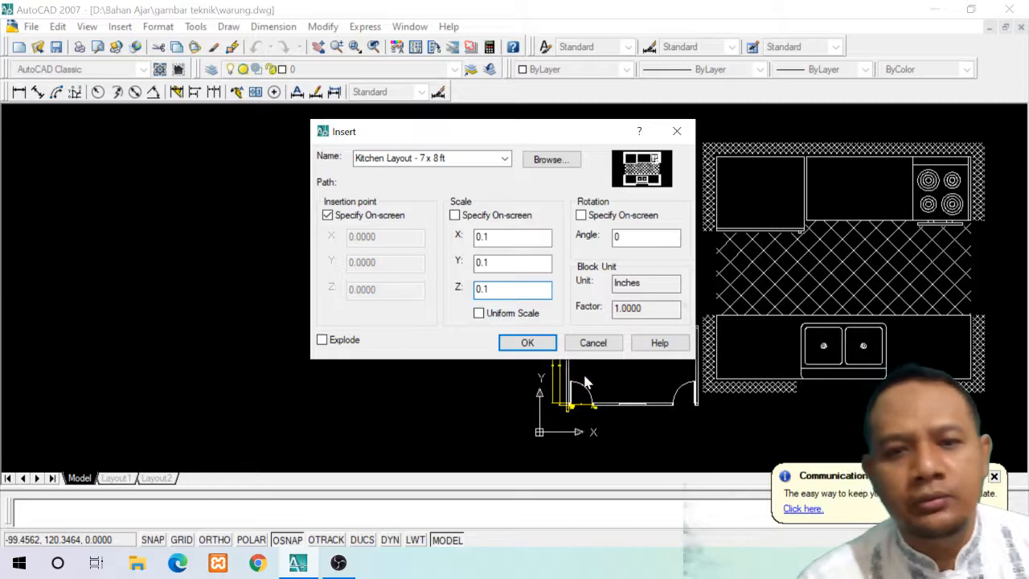
pyautogui.click(527, 343)
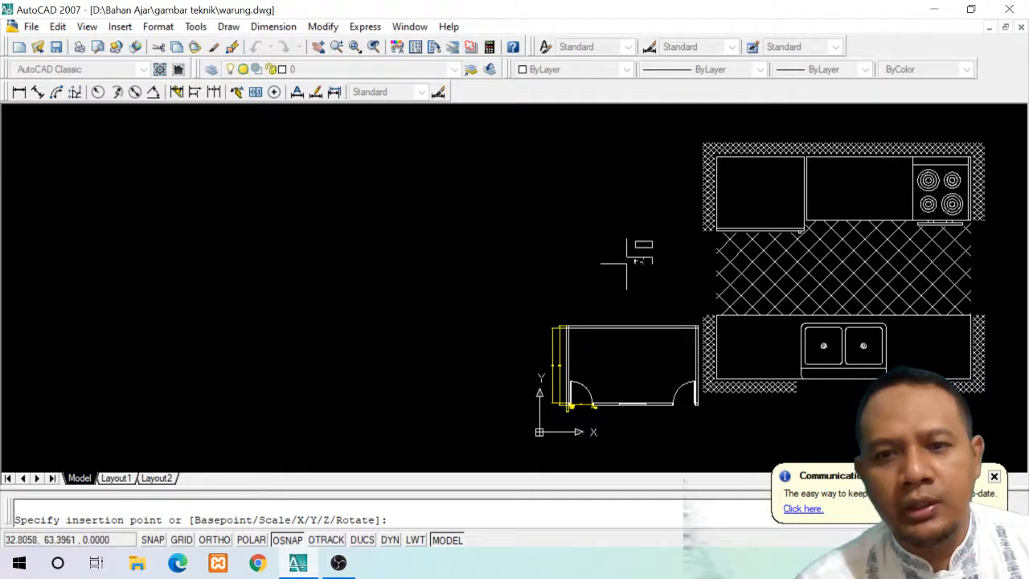
pyautogui.click(627, 262)
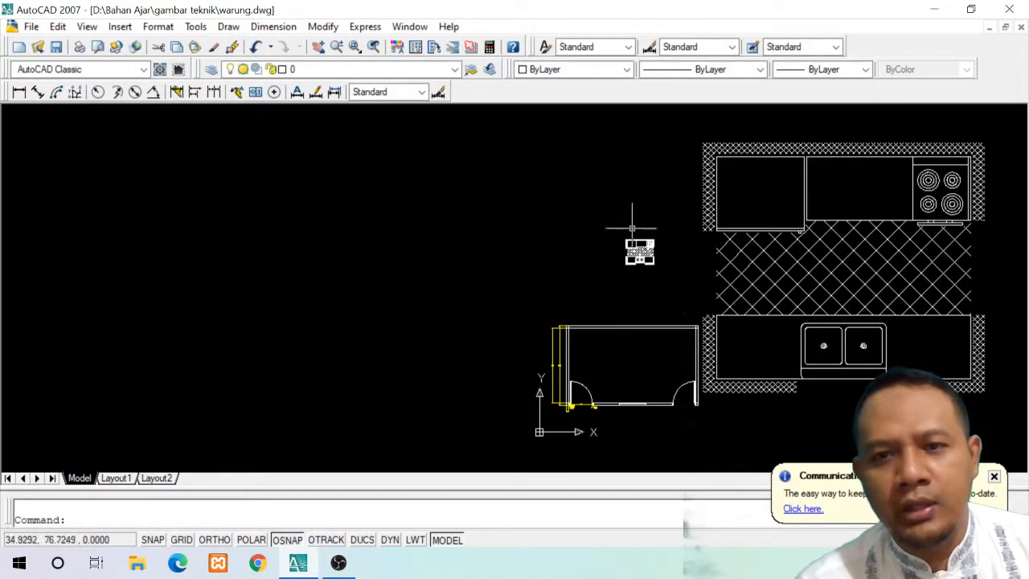
# Delete the oversized kitchen layout block beside the floor plan
pyautogui.click(640, 250)
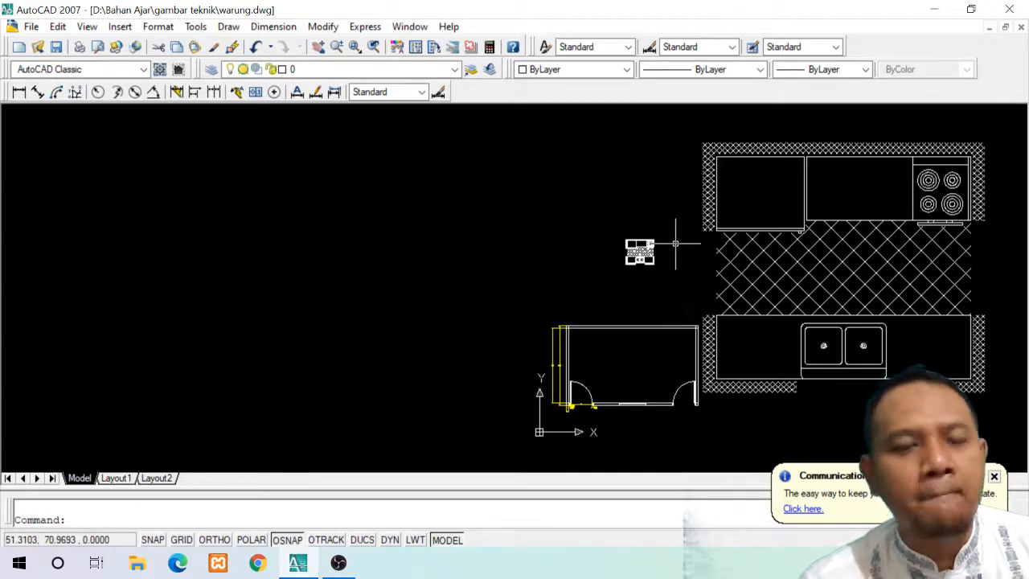
pyautogui.click(828, 224)
pyautogui.press('Delete')
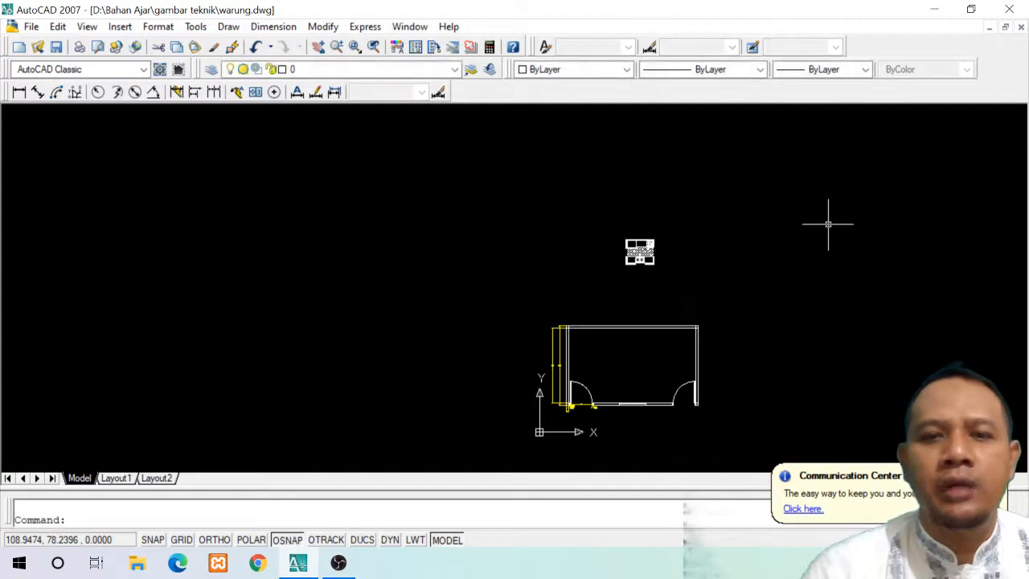
# Move the small kitchen layout block from above the floor plan into the right part of the room
pyautogui.click(594, 229)
pyautogui.click(693, 277)
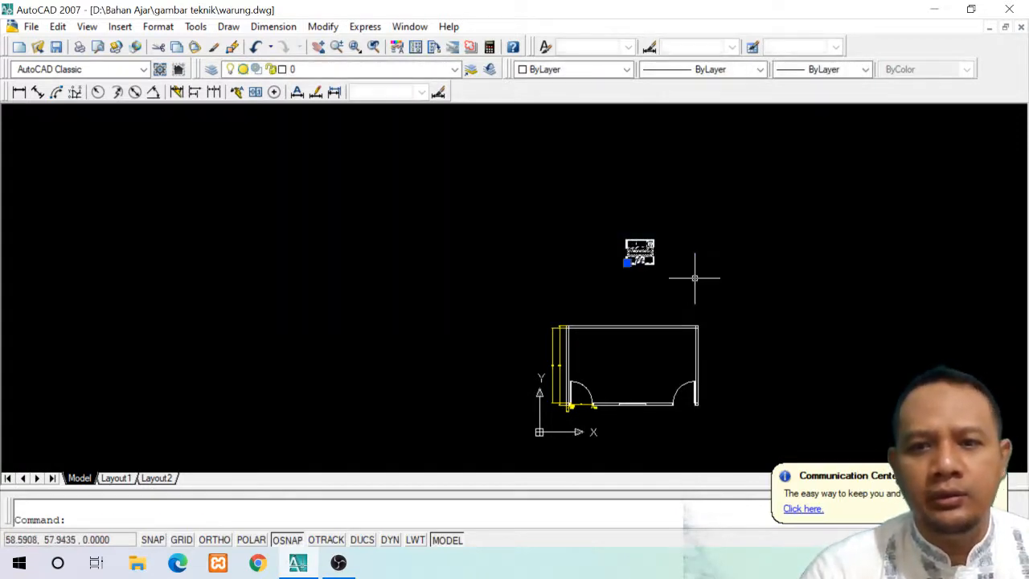
pyautogui.click(628, 262)
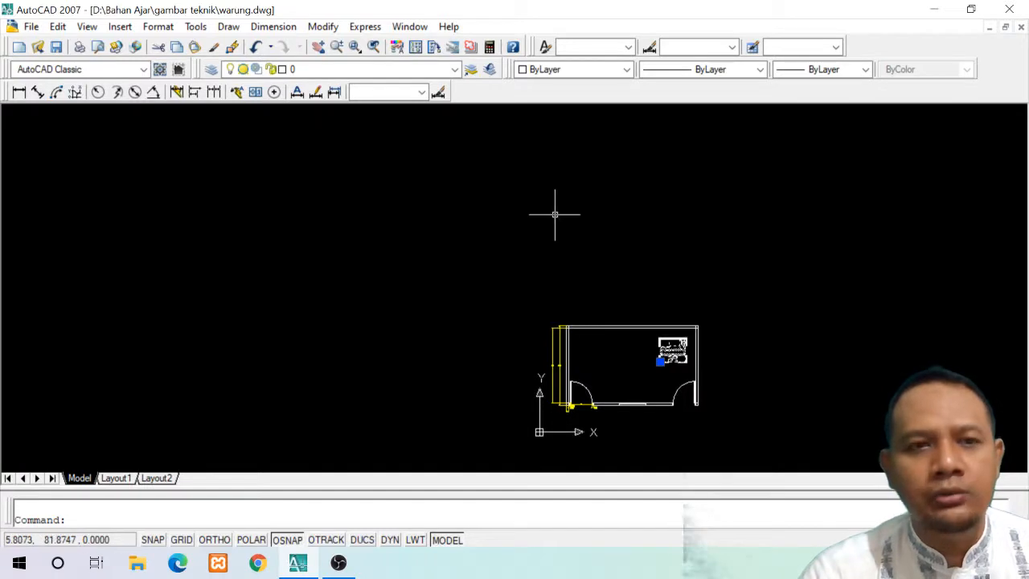
# Move the kitchen layout block up and right so it sits close to the room's upper-right corner
pyautogui.click(319, 51)
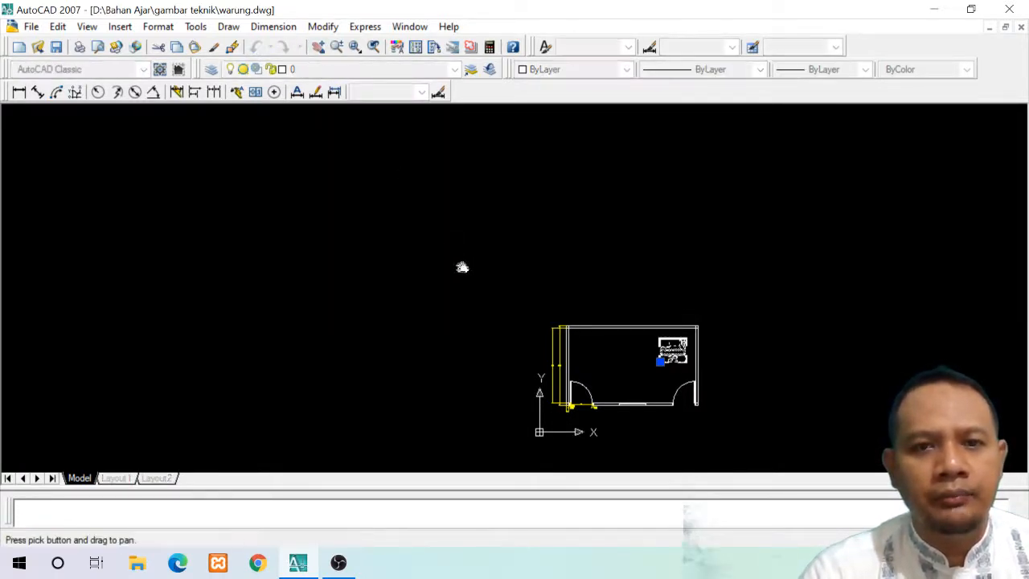
pyautogui.moveTo(489, 324)
pyautogui.mouseDown()
pyautogui.moveTo(425, 271)
pyautogui.moveTo(445, 246)
pyautogui.moveTo(730, 368)
pyautogui.moveTo(279, 138)
pyautogui.mouseUp()
pyautogui.click(338, 49)
pyautogui.moveTo(654, 341)
pyautogui.mouseDown()
pyautogui.moveTo(454, 252)
pyautogui.moveTo(424, 222)
pyautogui.mouseUp()
pyautogui.moveTo(705, 362)
pyautogui.mouseDown()
pyautogui.moveTo(447, 256)
pyautogui.moveTo(519, 276)
pyautogui.moveTo(511, 286)
pyautogui.mouseUp()
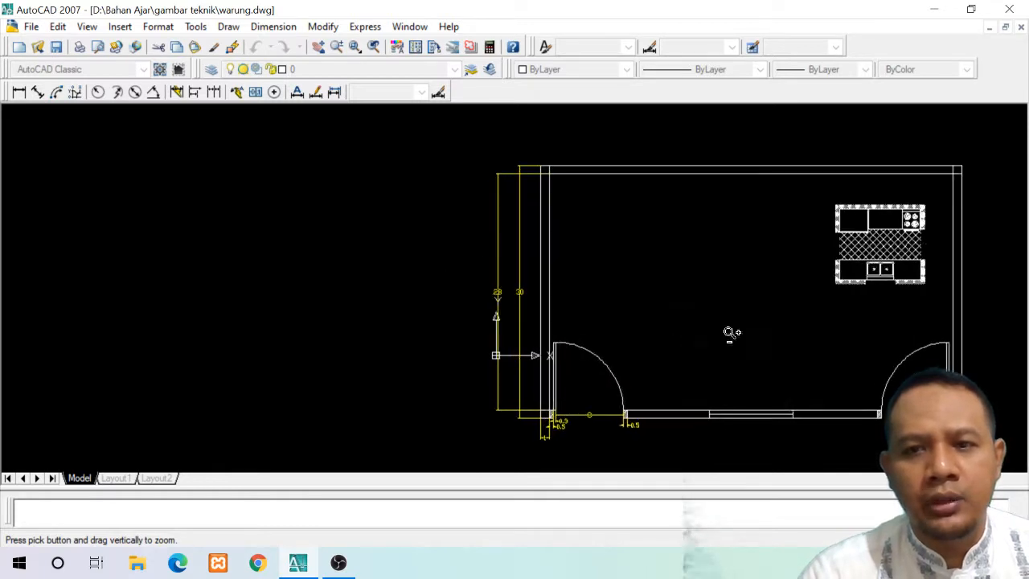
pyautogui.moveTo(731, 332); pyautogui.dragTo(613, 291)
pyautogui.moveTo(730, 331); pyautogui.dragTo(702, 324)
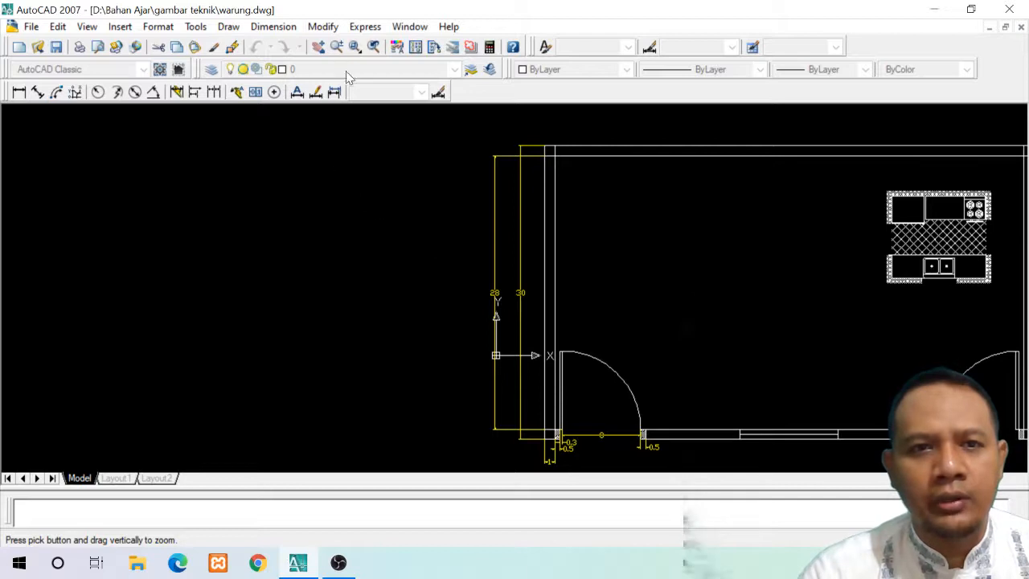
pyautogui.click(319, 46)
pyautogui.moveTo(709, 268); pyautogui.dragTo(371, 258)
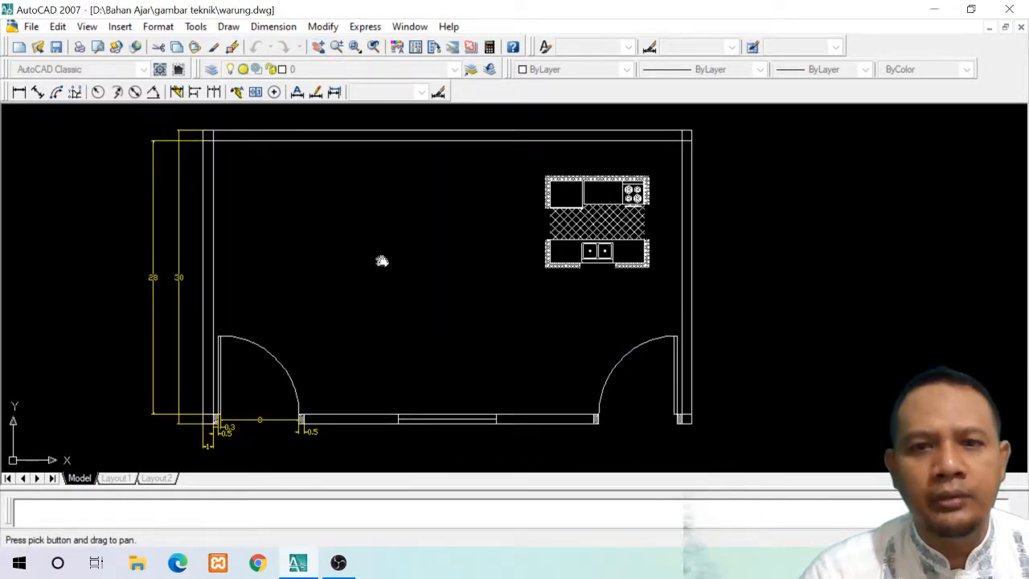
pyautogui.click(337, 47)
pyautogui.moveTo(555, 336); pyautogui.dragTo(478, 278)
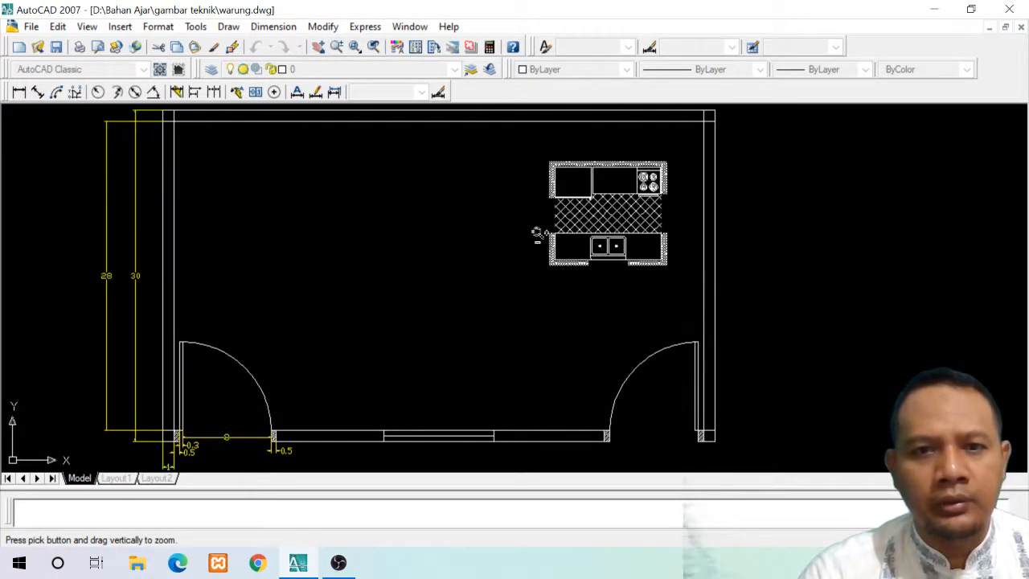
pyautogui.press('Escape')
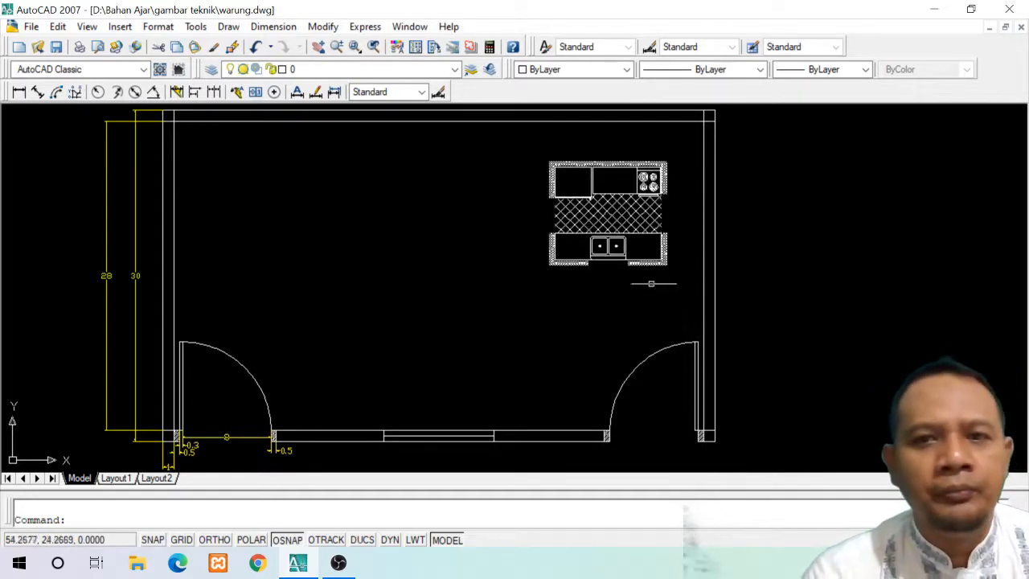
pyautogui.click(583, 259)
pyautogui.click(554, 259)
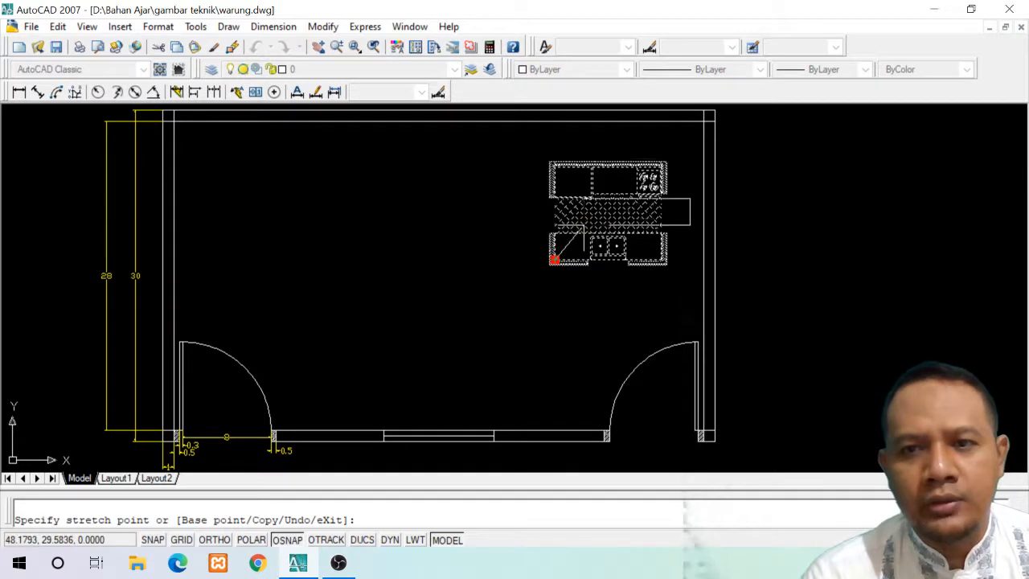
pyautogui.click(580, 229)
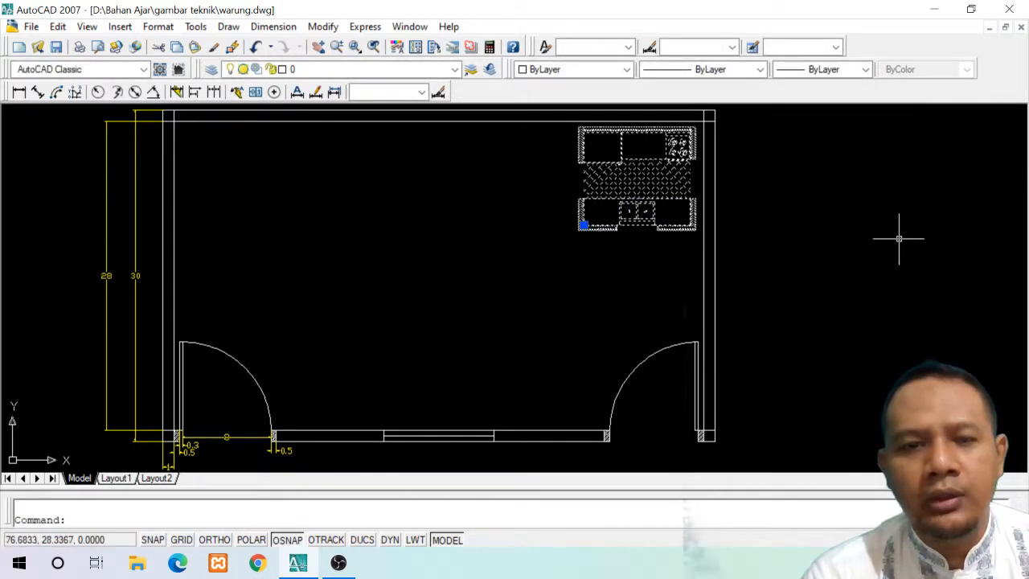
pyautogui.press('Escape')
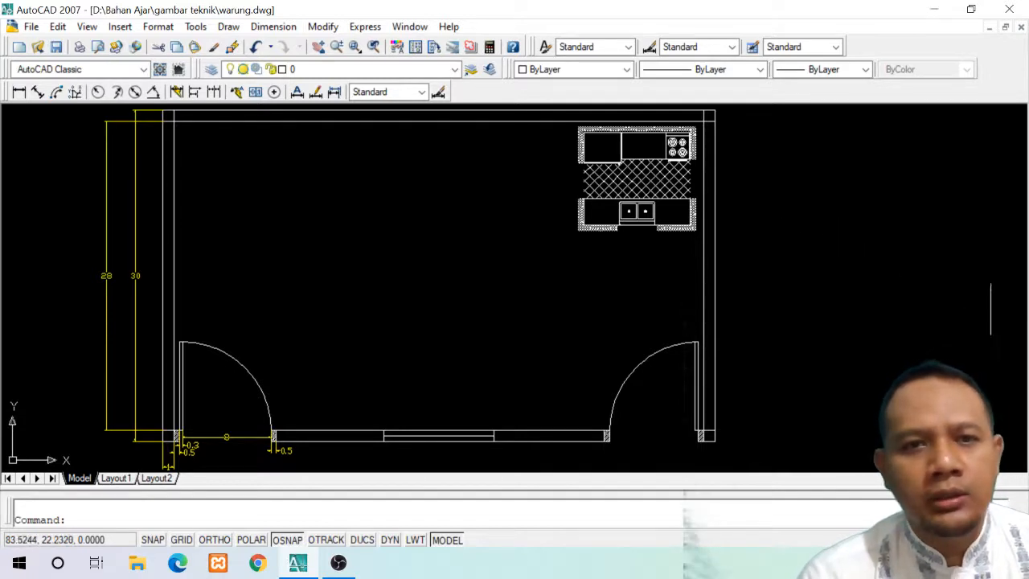
pyautogui.click(120, 27)
pyautogui.click(134, 44)
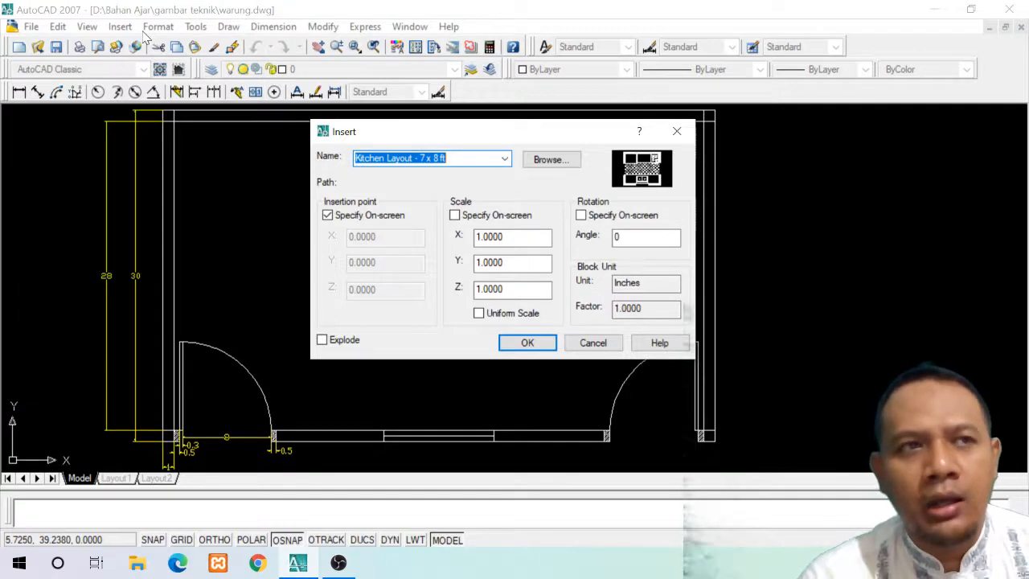
pyautogui.click(560, 164)
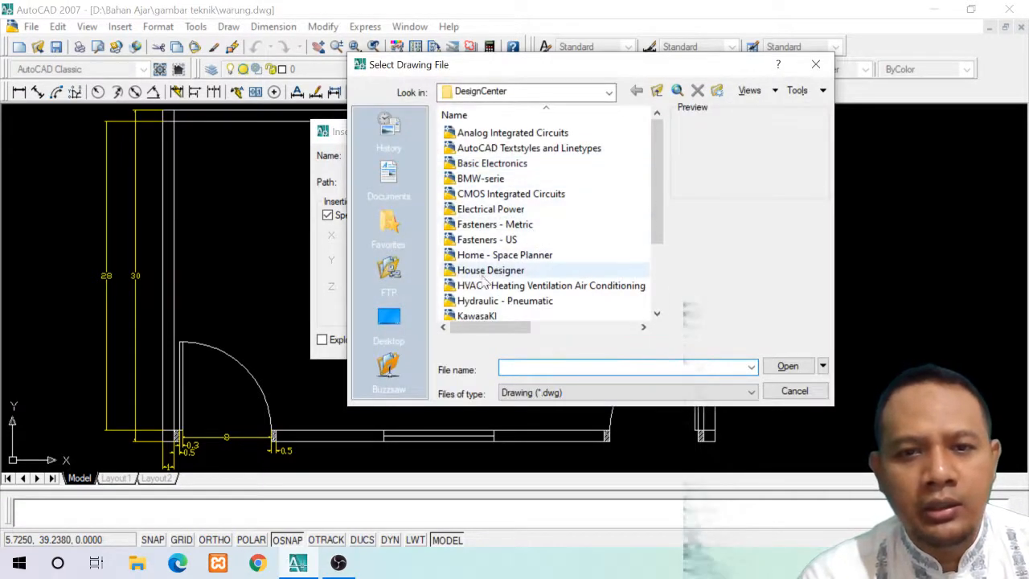
pyautogui.click(483, 274)
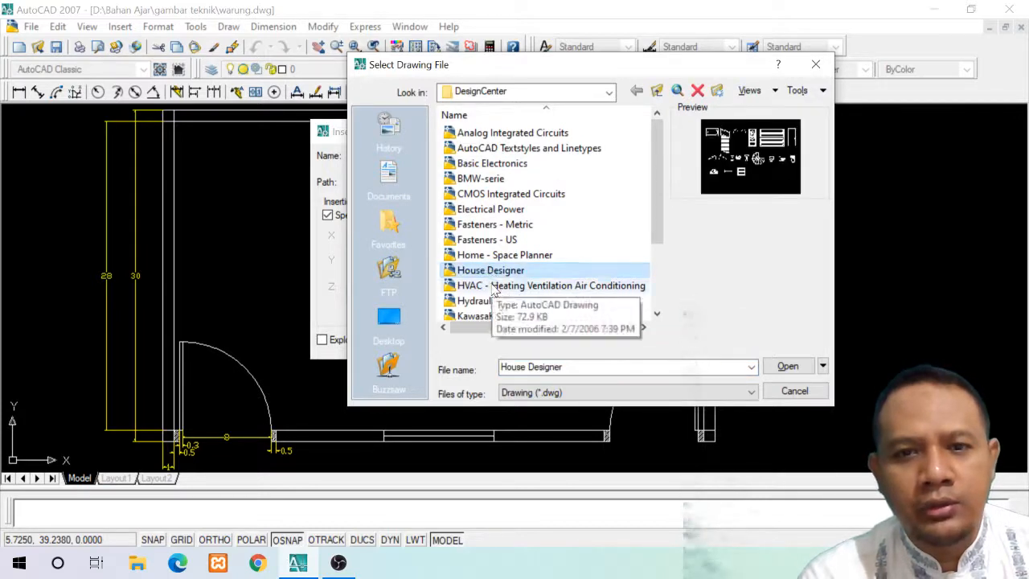
pyautogui.click(527, 258)
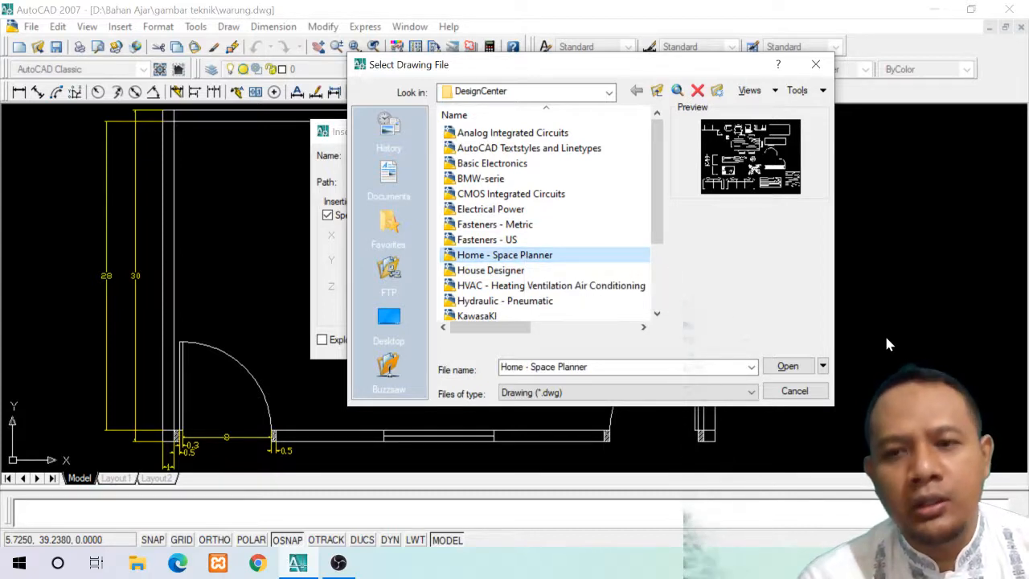
pyautogui.click(787, 367)
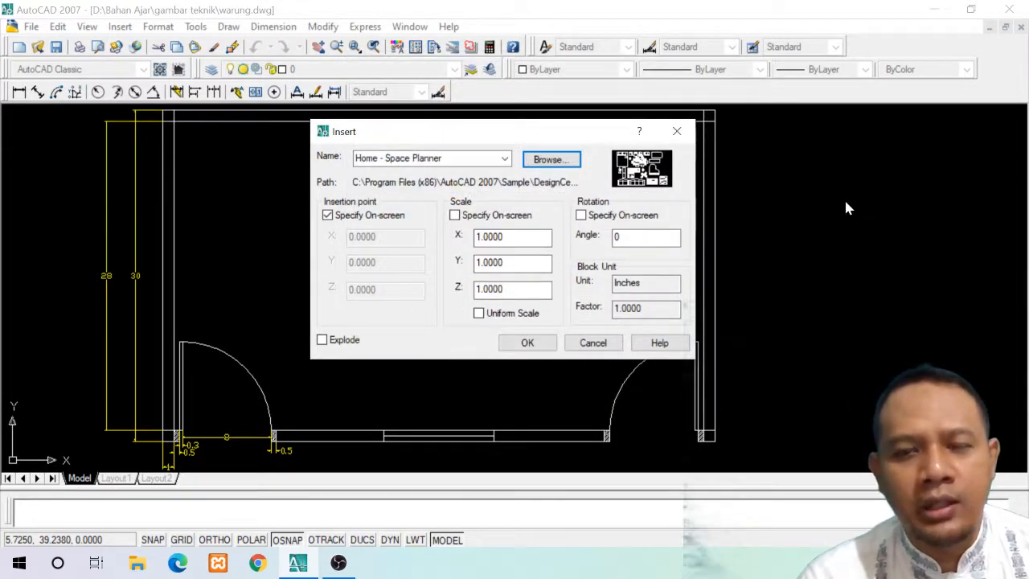
pyautogui.click(593, 343)
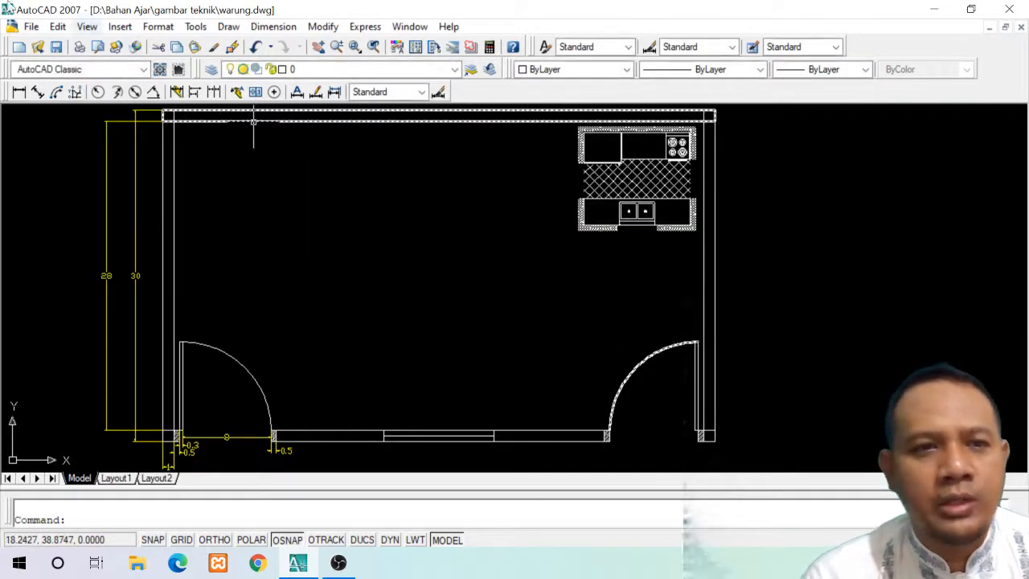
# Preview the furniture blocks from Chair - Desk onward and choose Dining Set - 36 x 72 in. for insertion
pyautogui.click(121, 27)
pyautogui.click(116, 42)
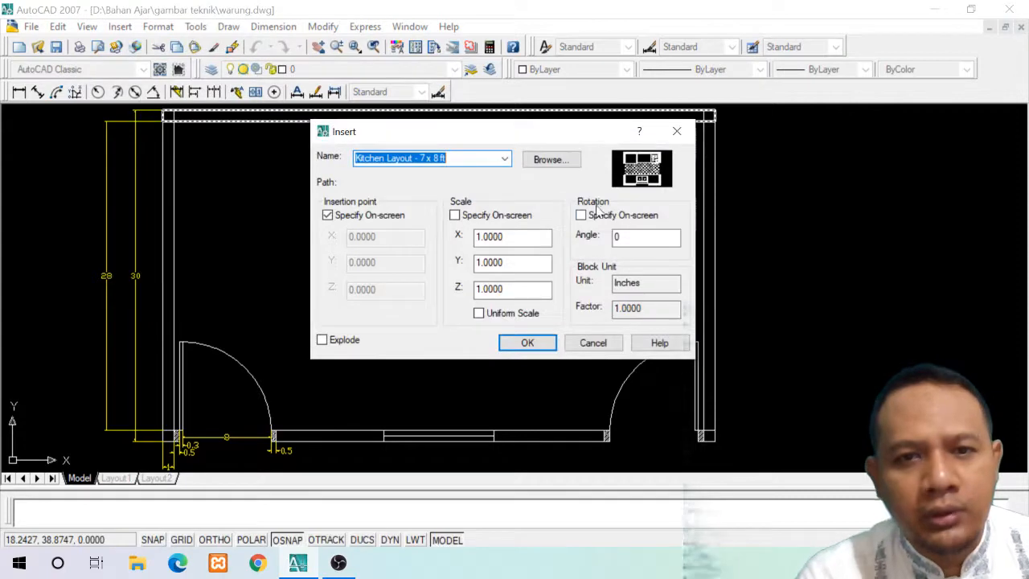
pyautogui.click(504, 159)
pyautogui.scroll(10, 387, 193)
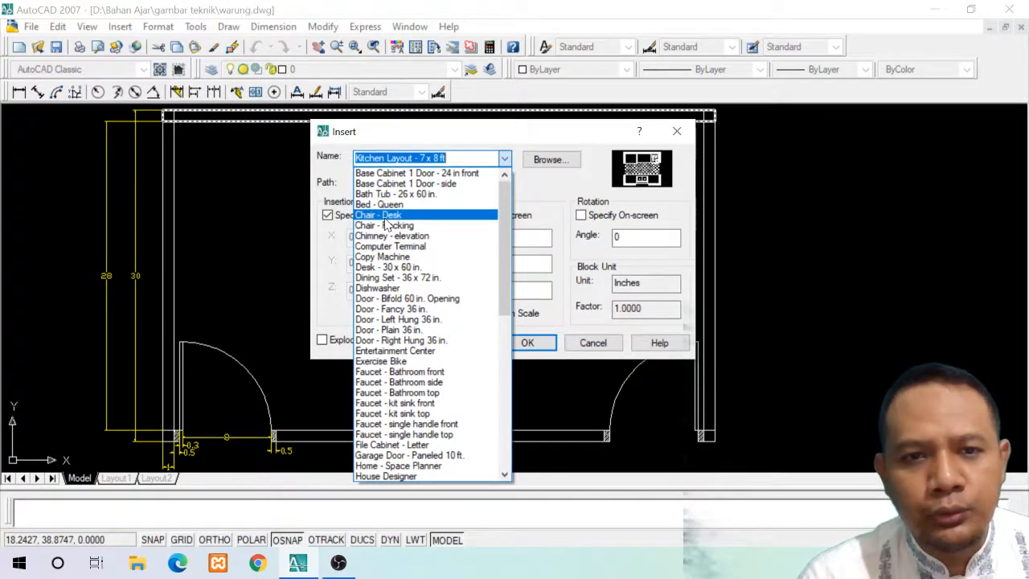
pyautogui.click(385, 215)
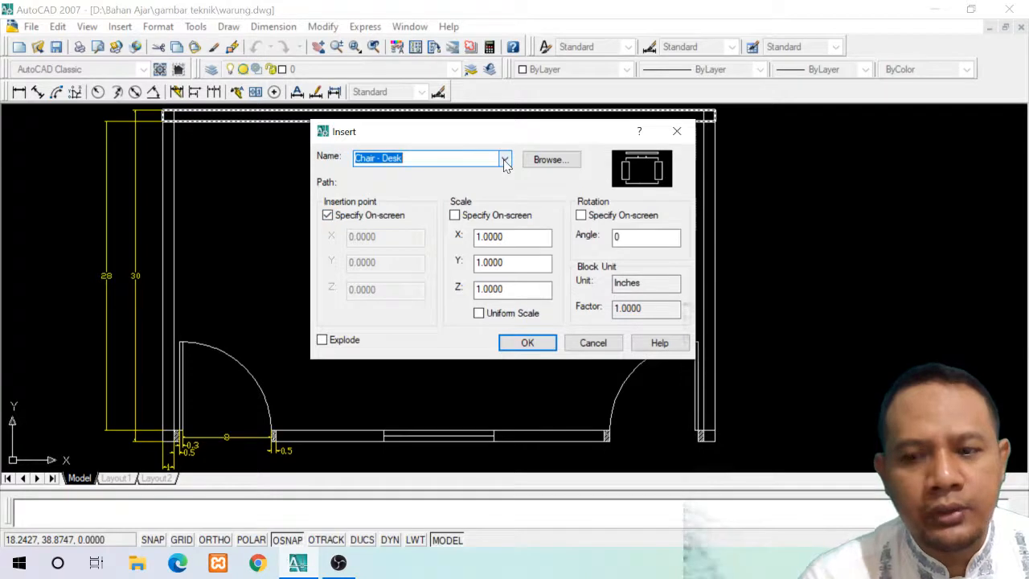
pyautogui.press('Down')
pyautogui.press('Down')
pyautogui.press('Down')
pyautogui.press('Down')
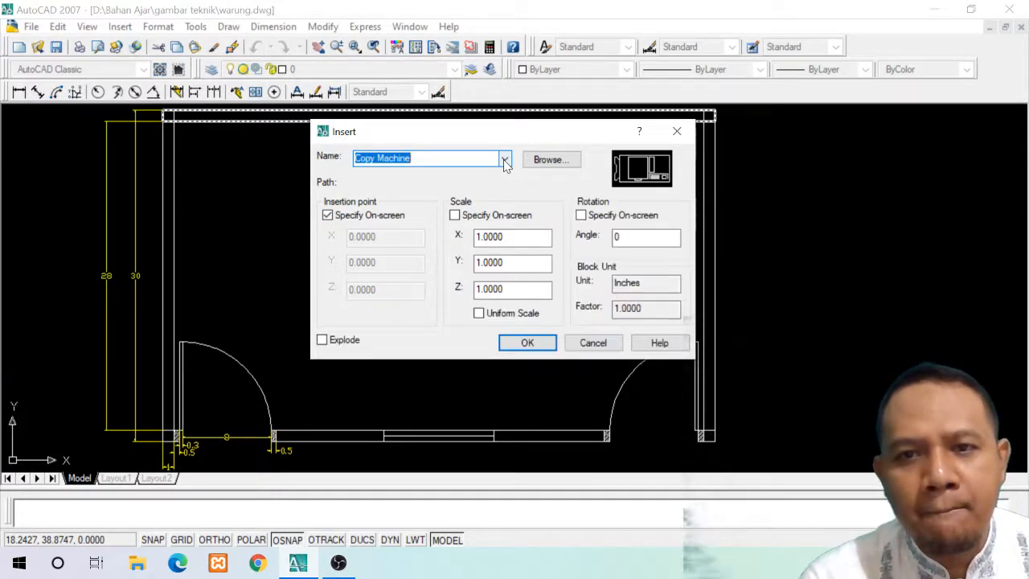
pyautogui.press('Down')
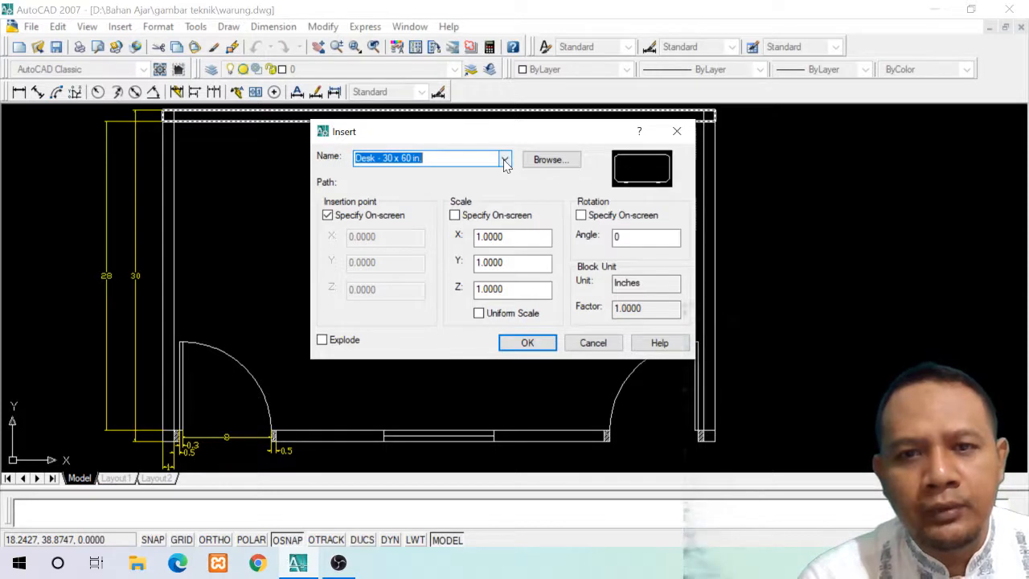
pyautogui.press('Down')
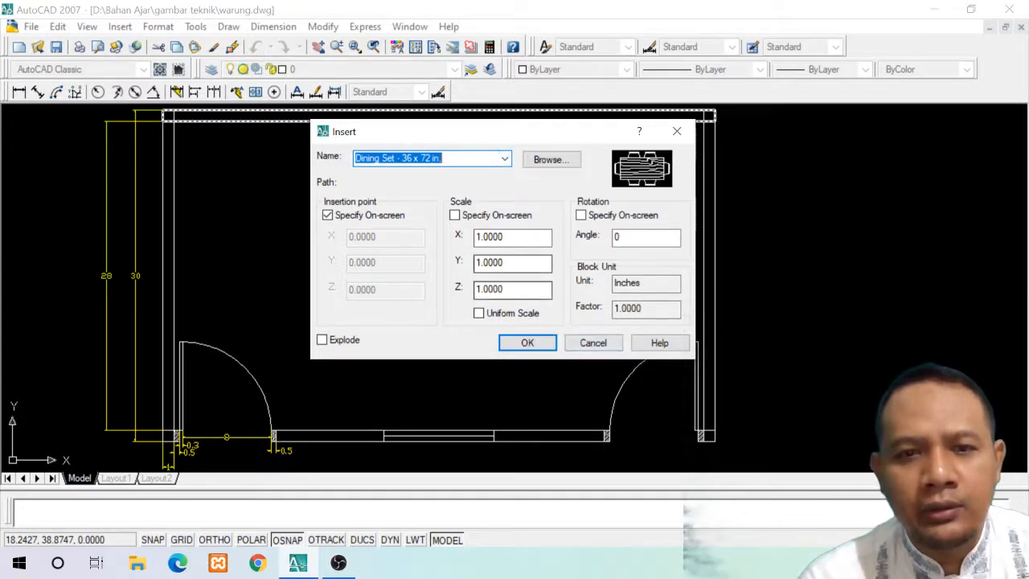
# Insert the Dining Set - 36 x 72 in. block at X, Y and Z scale 0.2 near the middle of the room
pyautogui.moveTo(505, 237); pyautogui.dragTo(397, 237)
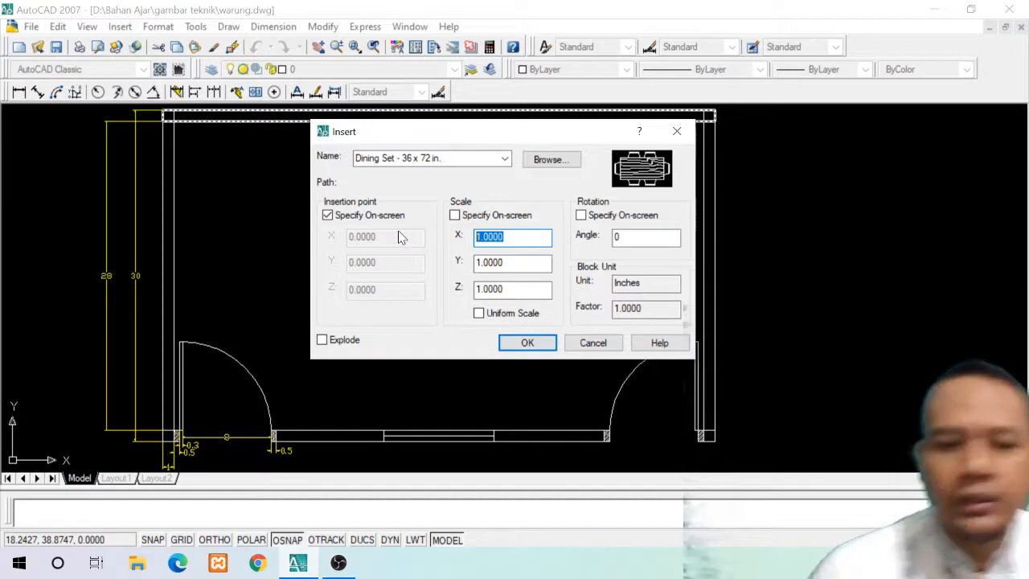
pyautogui.write('0')
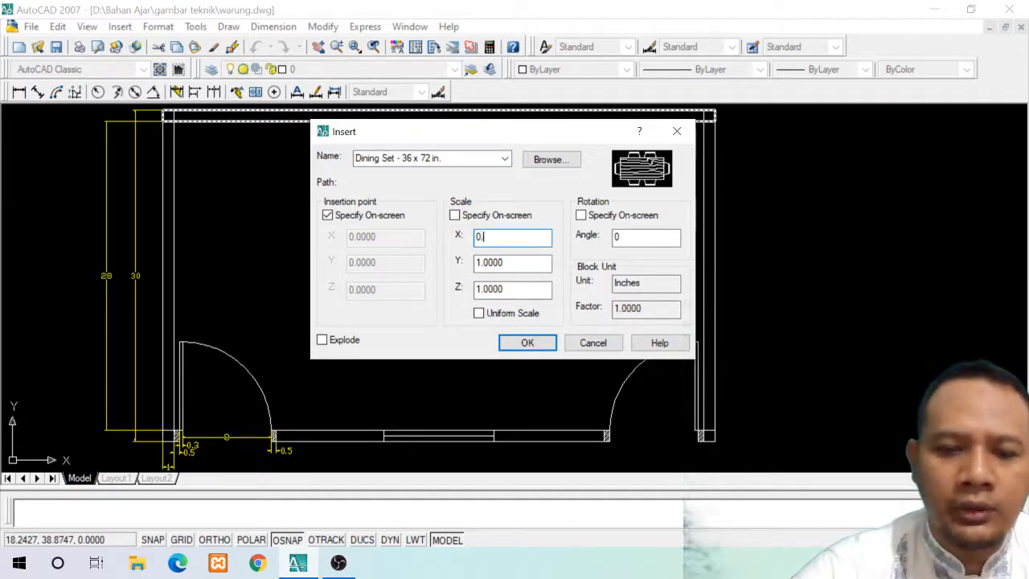
pyautogui.write('.2')
pyautogui.moveTo(508, 262); pyautogui.dragTo(426, 270)
pyautogui.write('0')
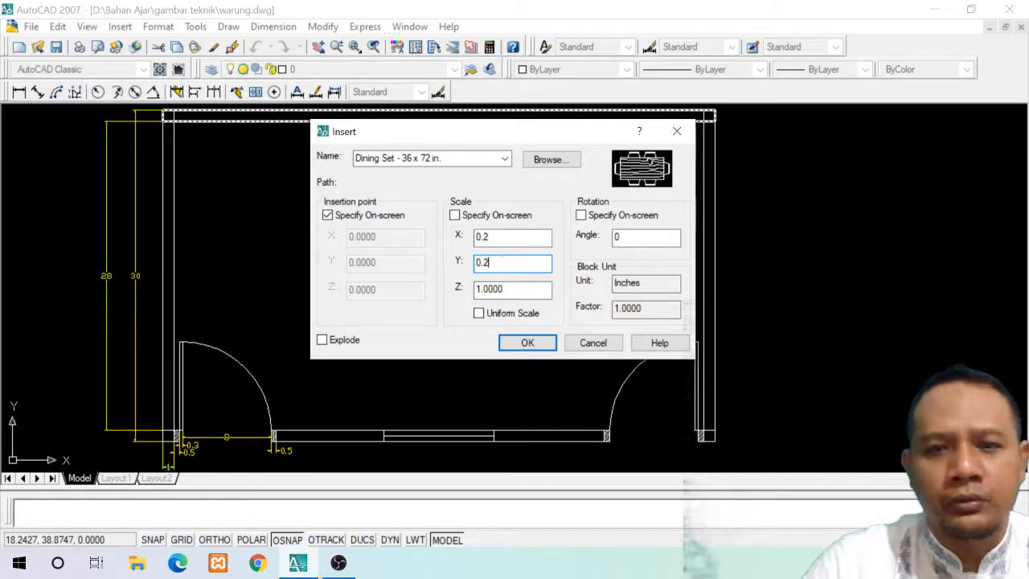
pyautogui.moveTo(519, 289); pyautogui.dragTo(423, 294)
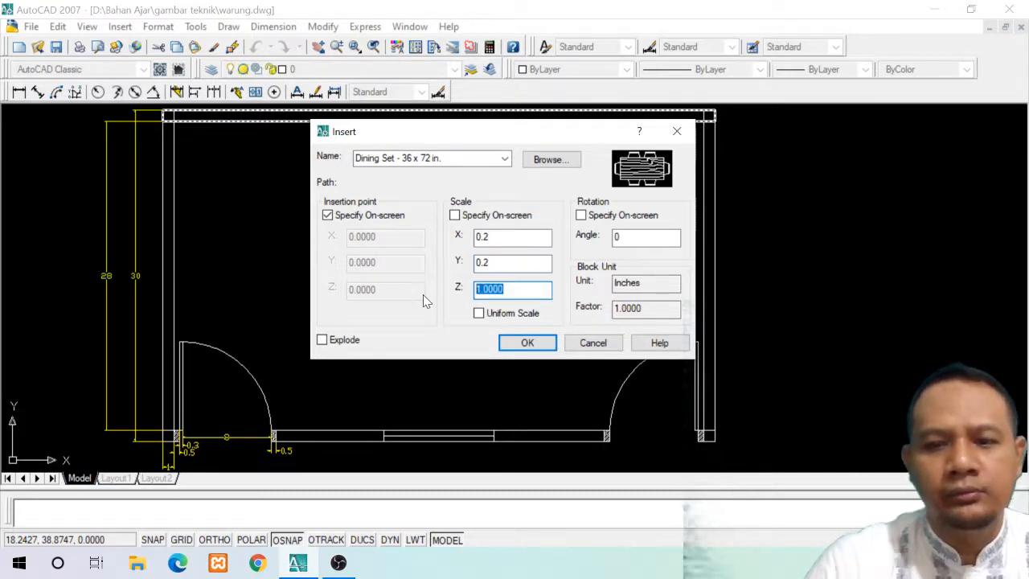
pyautogui.write('0.2')
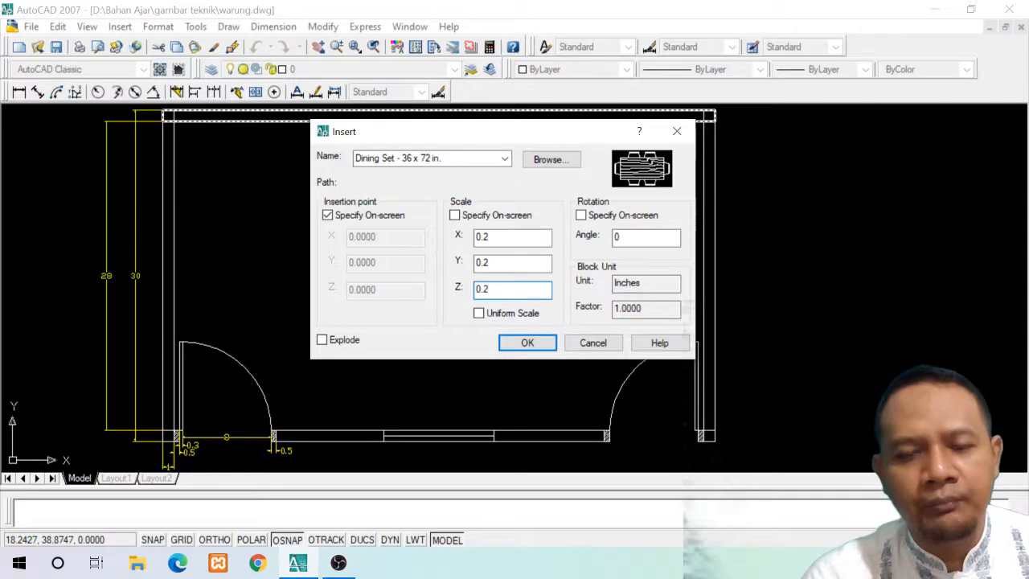
pyautogui.click(527, 343)
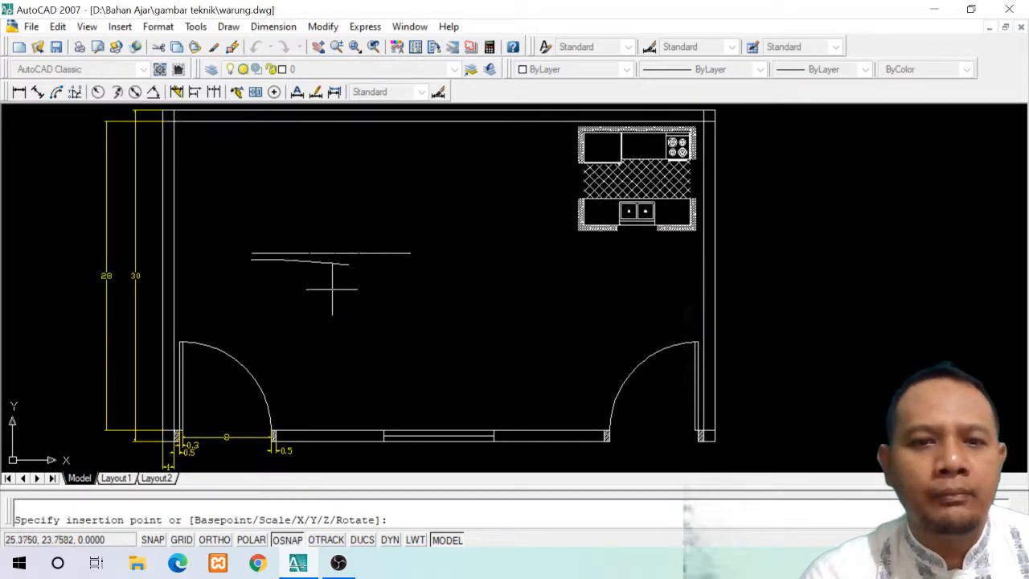
pyautogui.click(381, 282)
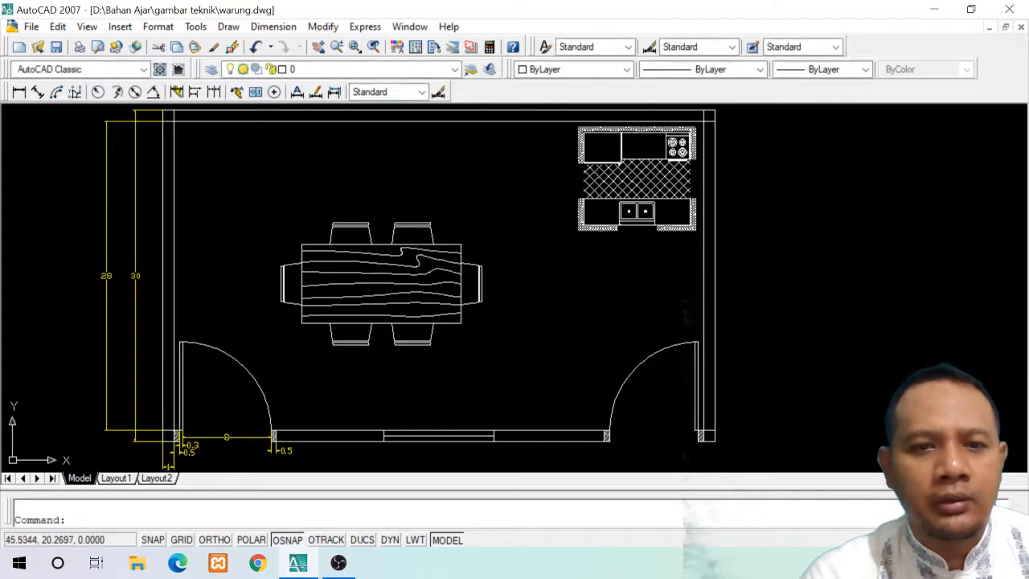
# Move the dining set up and left so it sits near the room's upper-left corner
pyautogui.click(420, 321)
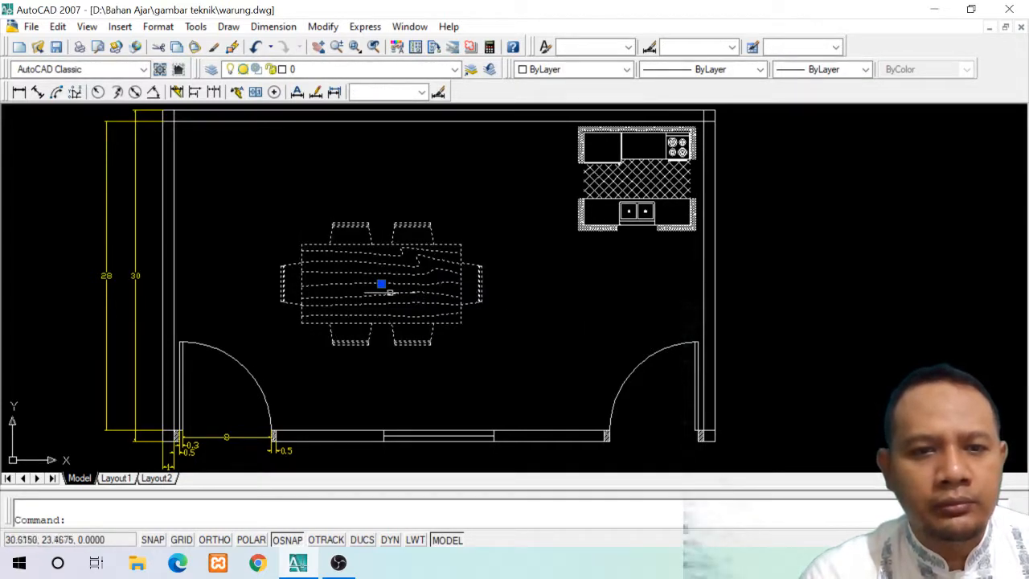
pyautogui.click(381, 283)
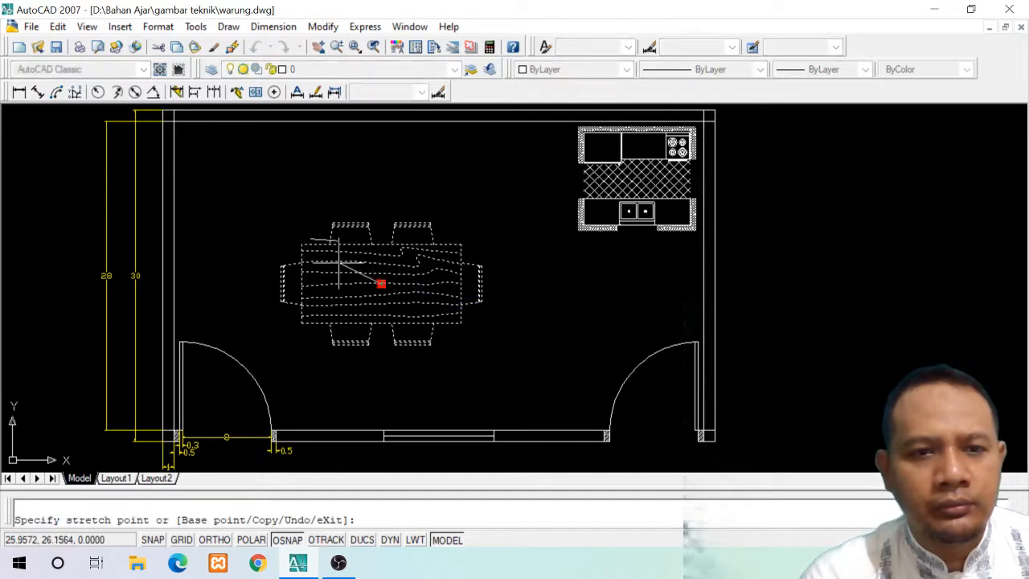
pyautogui.click(285, 191)
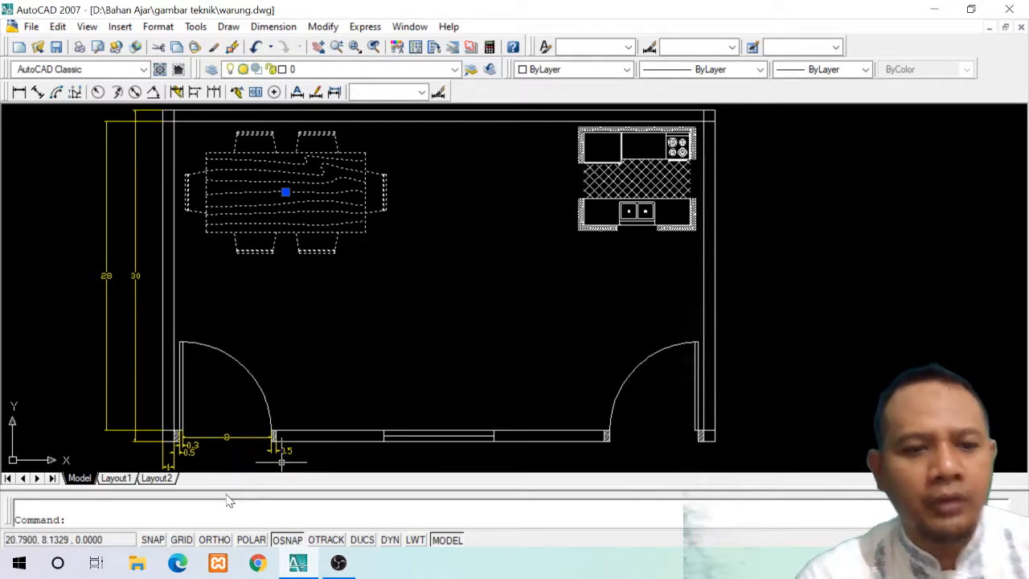
pyautogui.press('Escape')
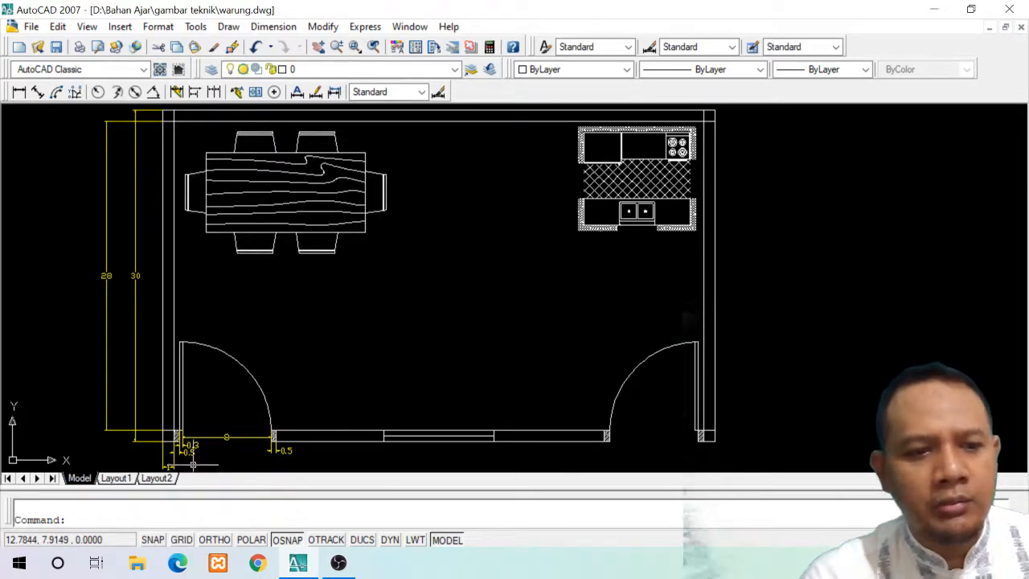
# Copy the dining set using the lower-right chair's outer corner as base point, placing the copy at 50,15
pyautogui.write('copy')
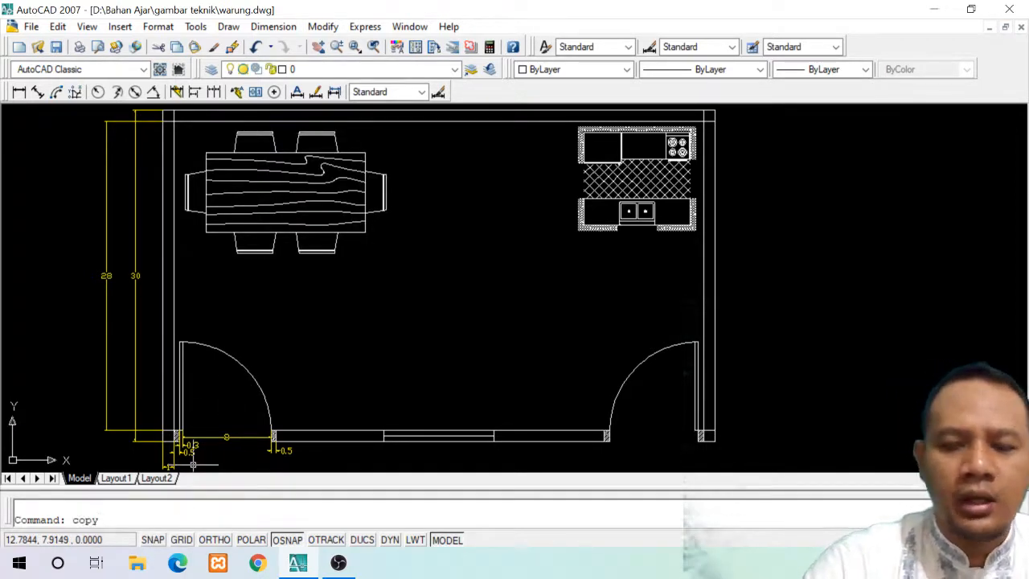
pyautogui.press('Return')
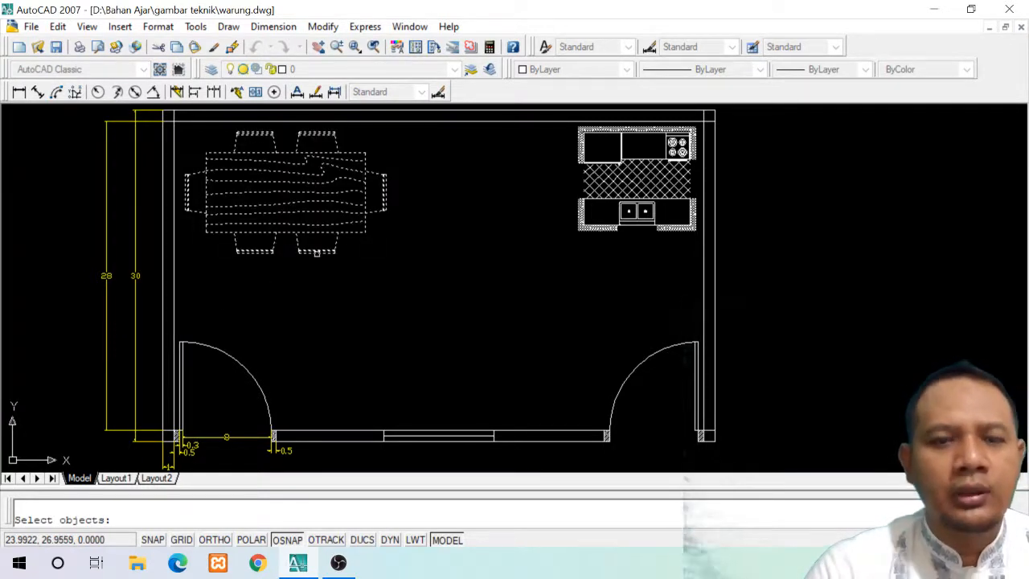
pyautogui.click(317, 252)
pyautogui.press('Return')
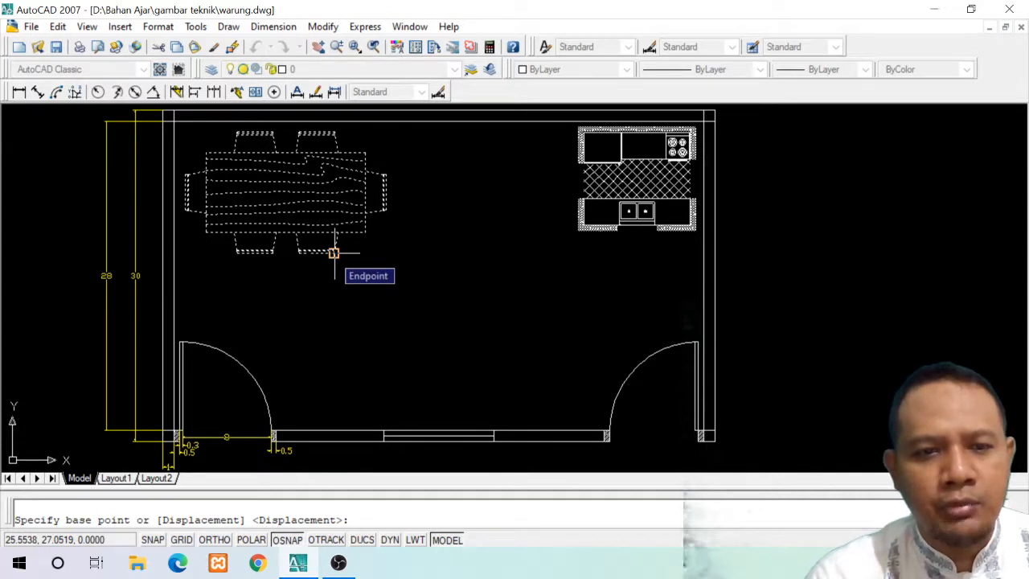
pyautogui.click(334, 252)
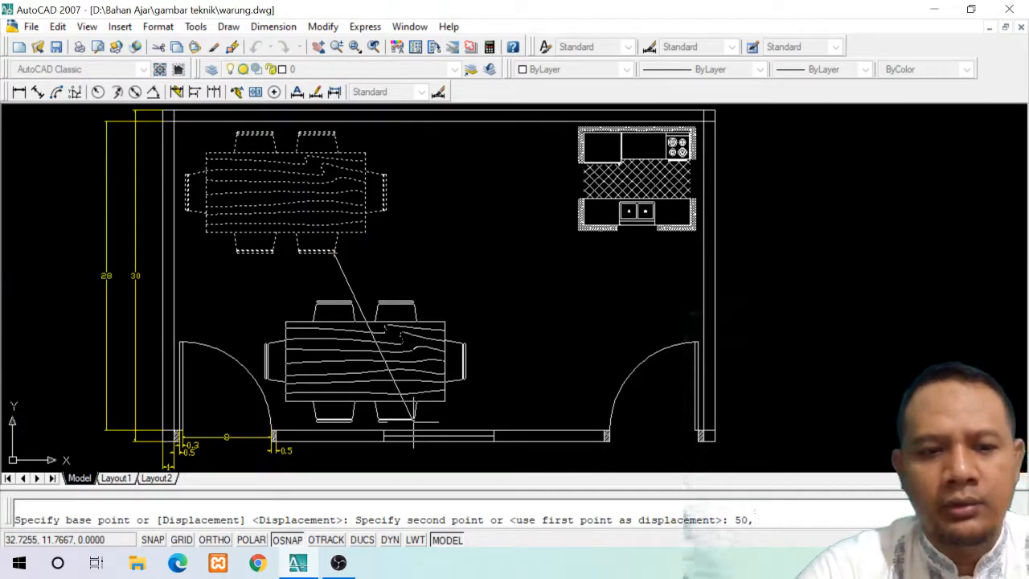
pyautogui.write('5')
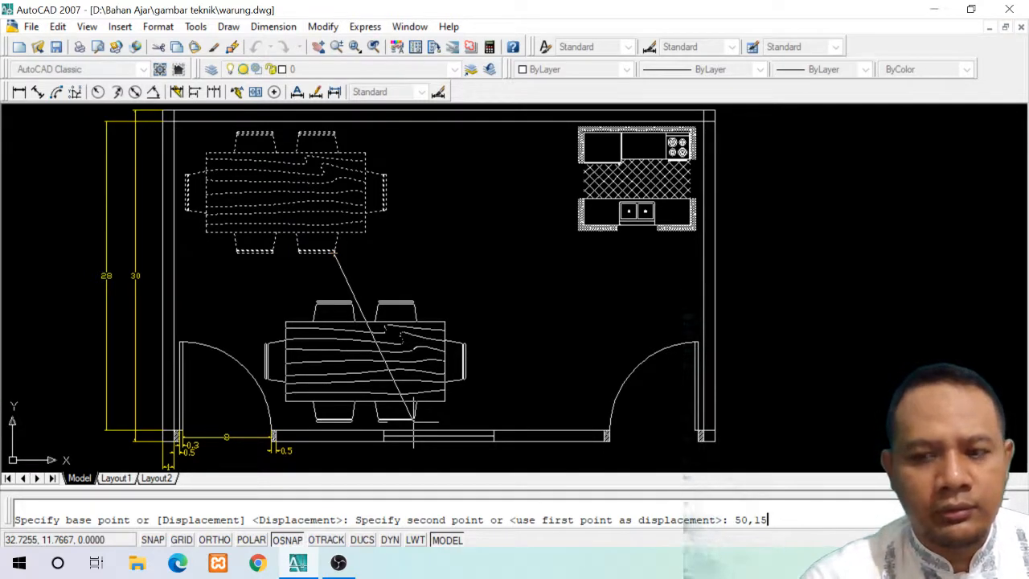
pyautogui.press('Return')
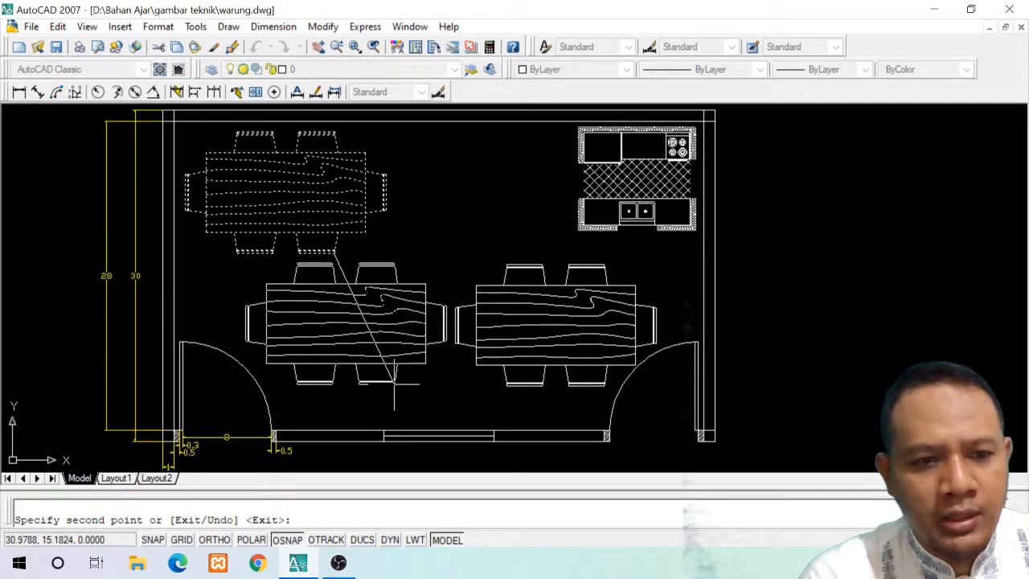
# Place a second copy of the dining set at 30,15 and finish the Copy command
pyautogui.write('3')
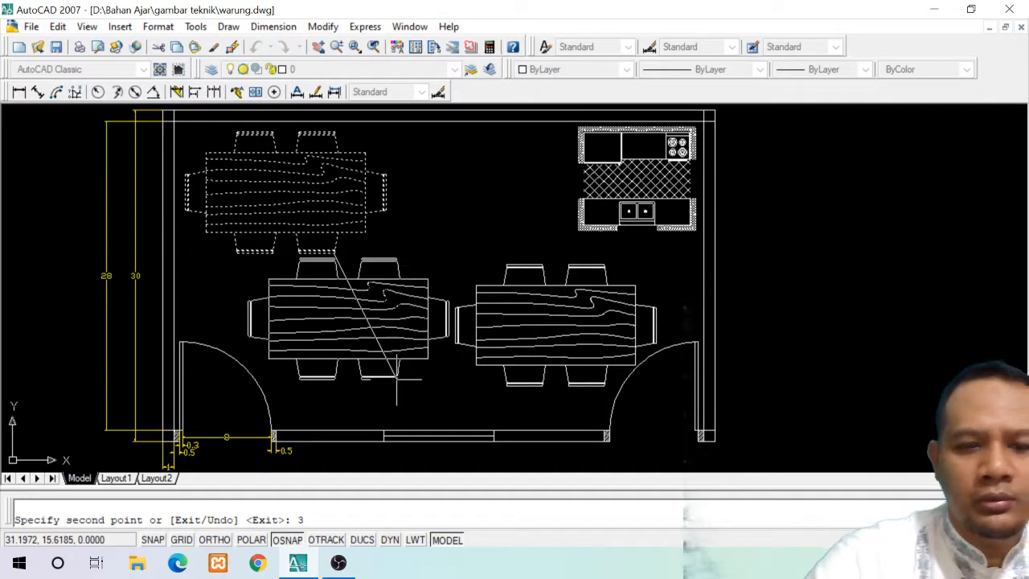
pyautogui.write('0,1')
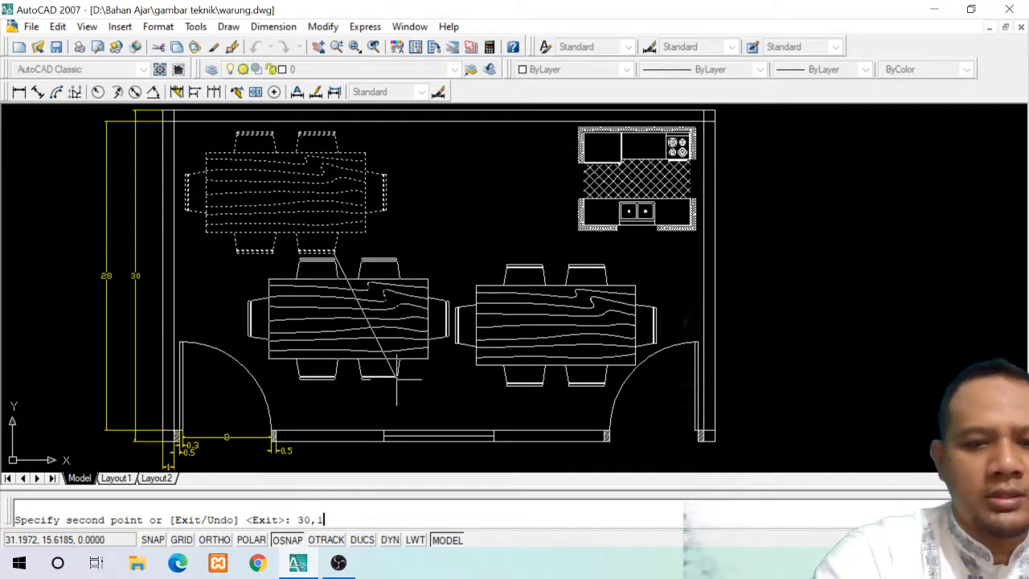
pyautogui.write('5')
pyautogui.press('Return')
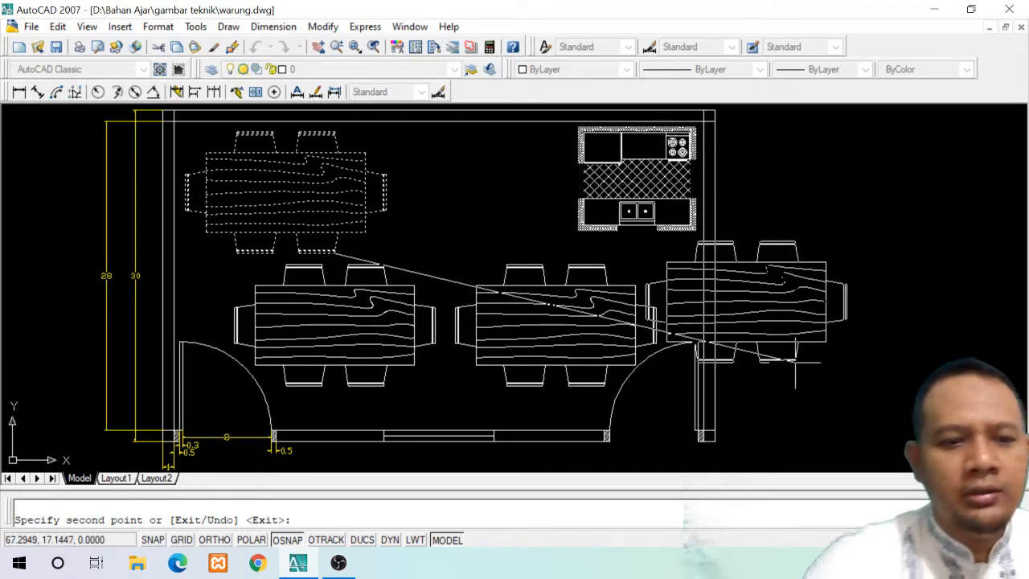
pyautogui.press('Return')
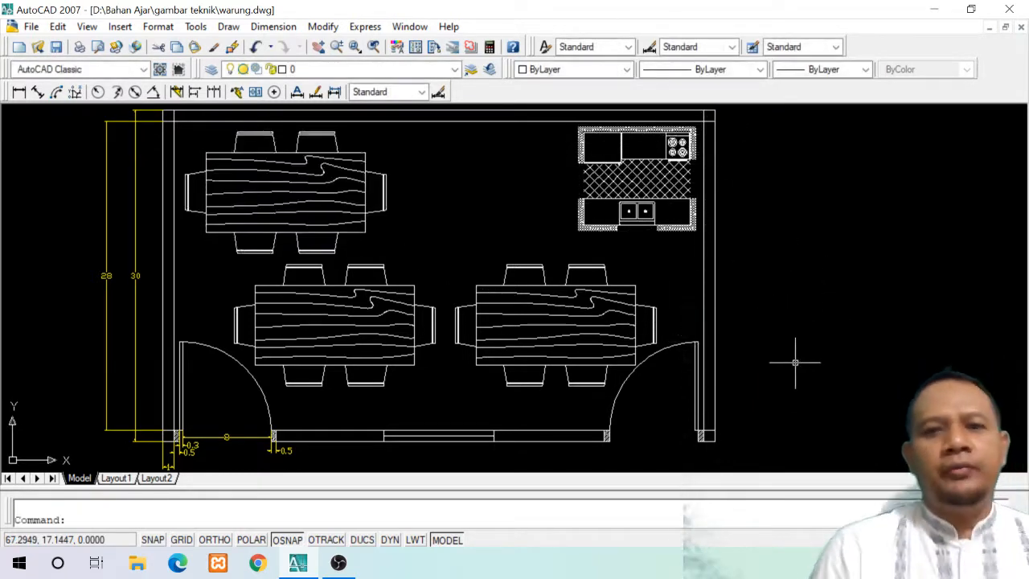